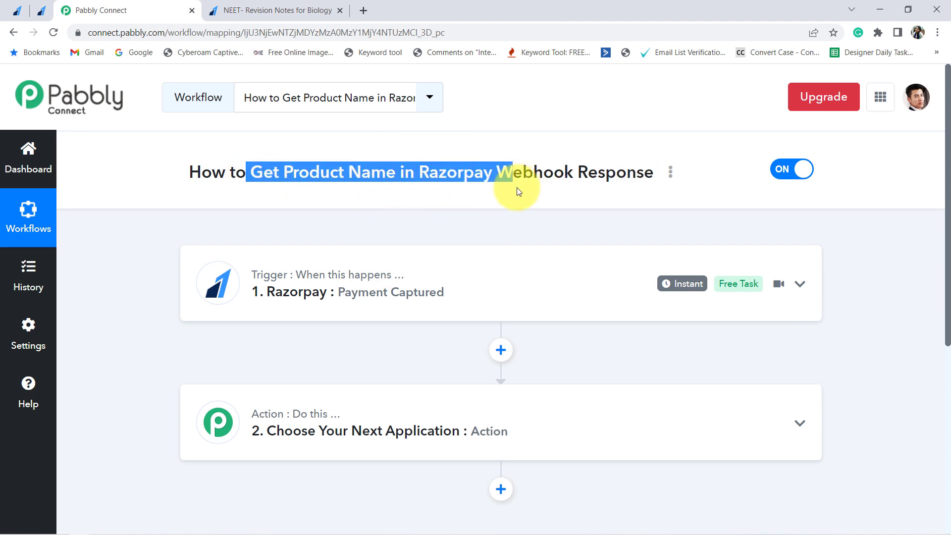
# - Expand the Razorpay Payment Captured trigger and highlight its captured Product Name, Online PHP Course for Beginners
pyautogui.scroll(-1, 489, 197)
pyautogui.click(327, 216)
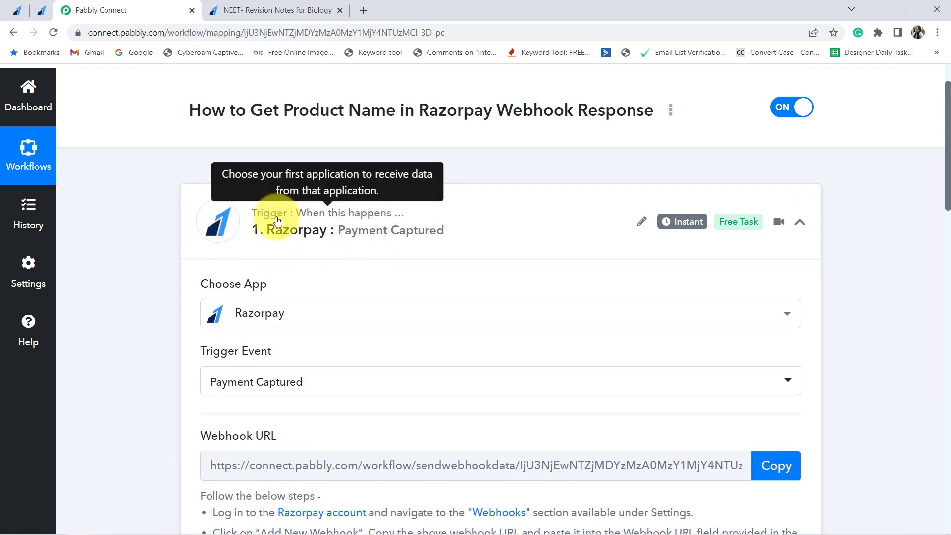
pyautogui.scroll(-2, 254, 267)
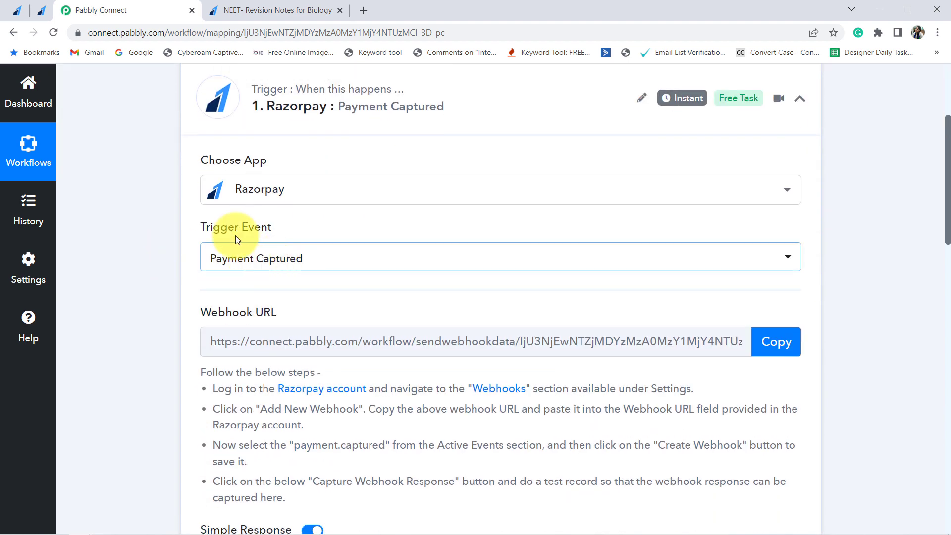
pyautogui.scroll(-4, 142, 212)
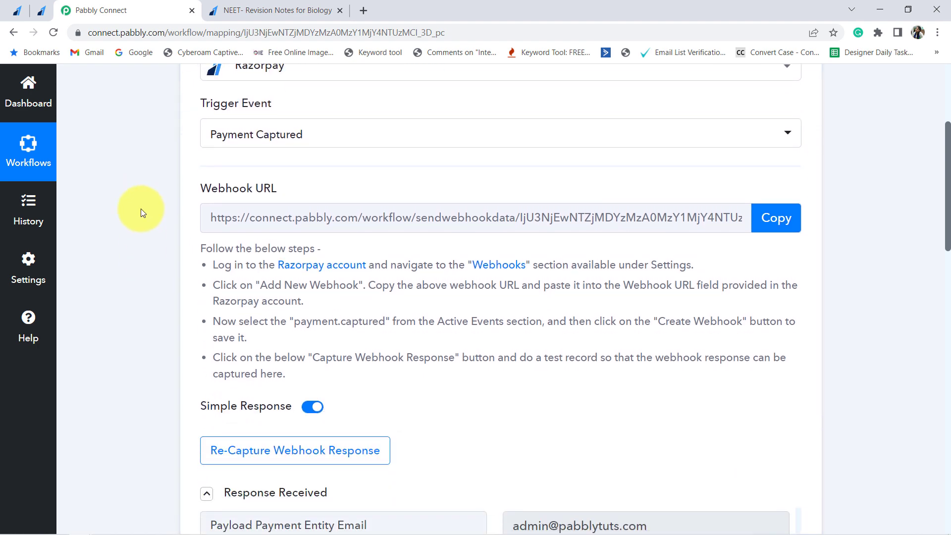
pyautogui.scroll(-4, 141, 209)
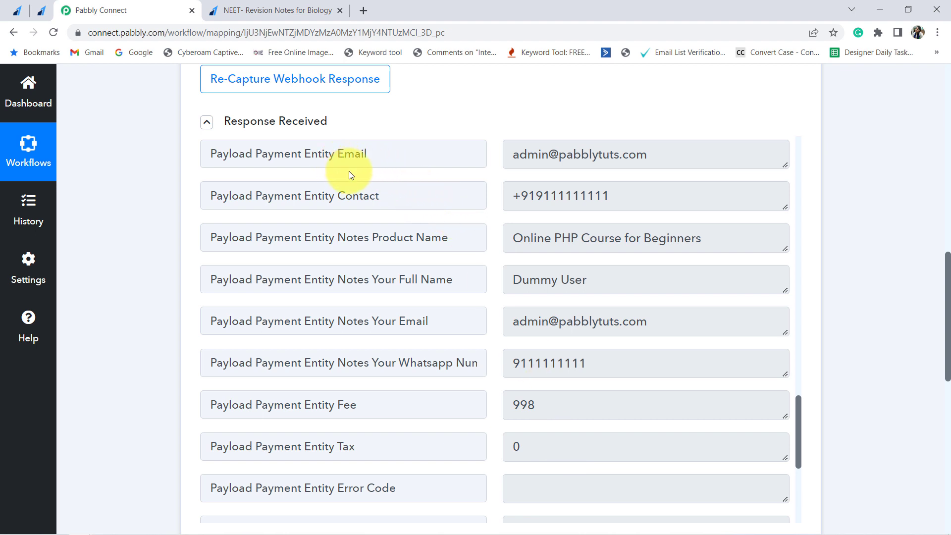
pyautogui.moveTo(373, 238); pyautogui.dragTo(691, 240)
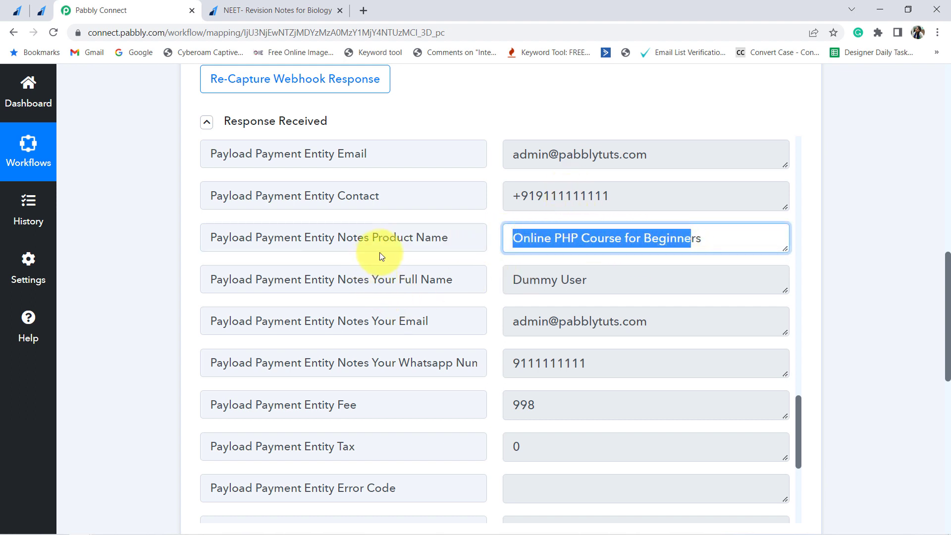
pyautogui.moveTo(381, 241); pyautogui.dragTo(702, 239)
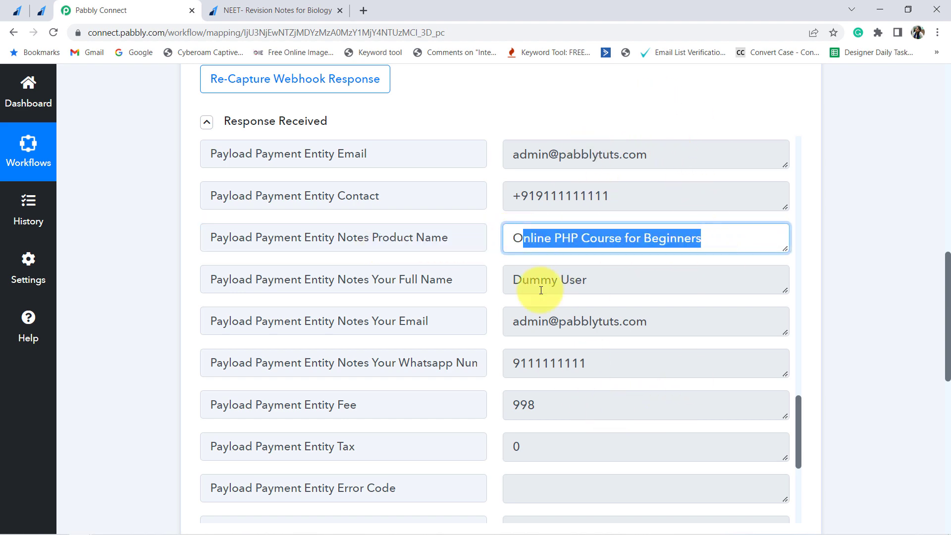
# - Switch to the Razorpay dashboard and open the NEET- Revision Notes for Biology payment page
pyautogui.click(42, 11)
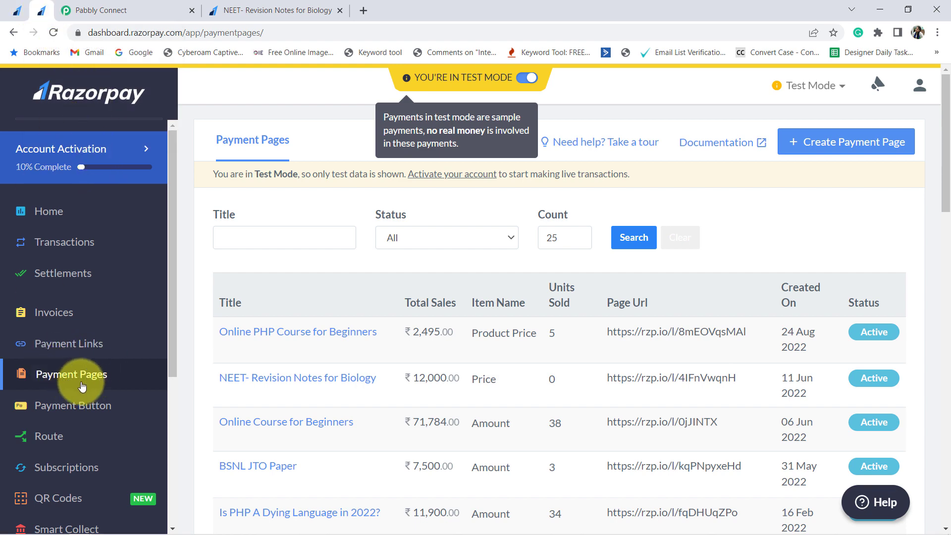
pyautogui.scroll(-8, 350, 268)
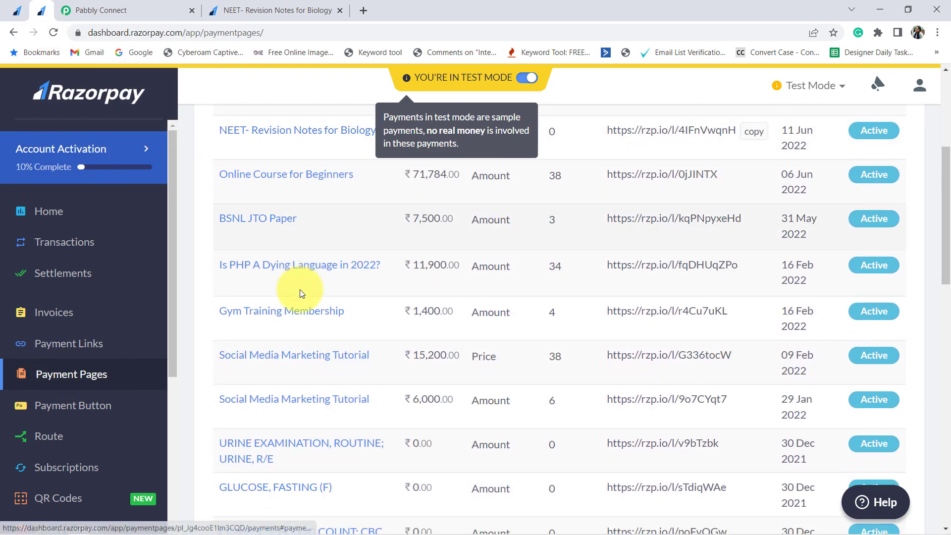
pyautogui.scroll(8, 314, 347)
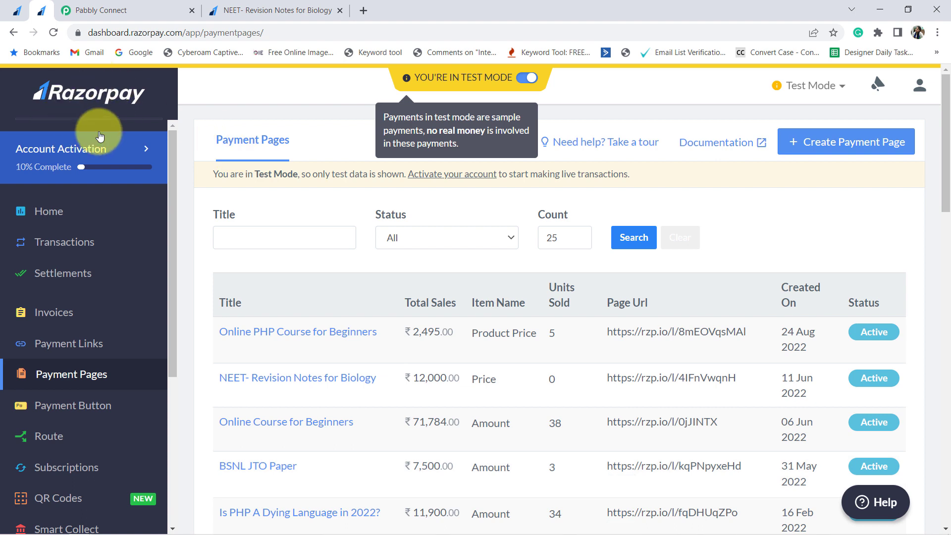
pyautogui.scroll(-1, 221, 252)
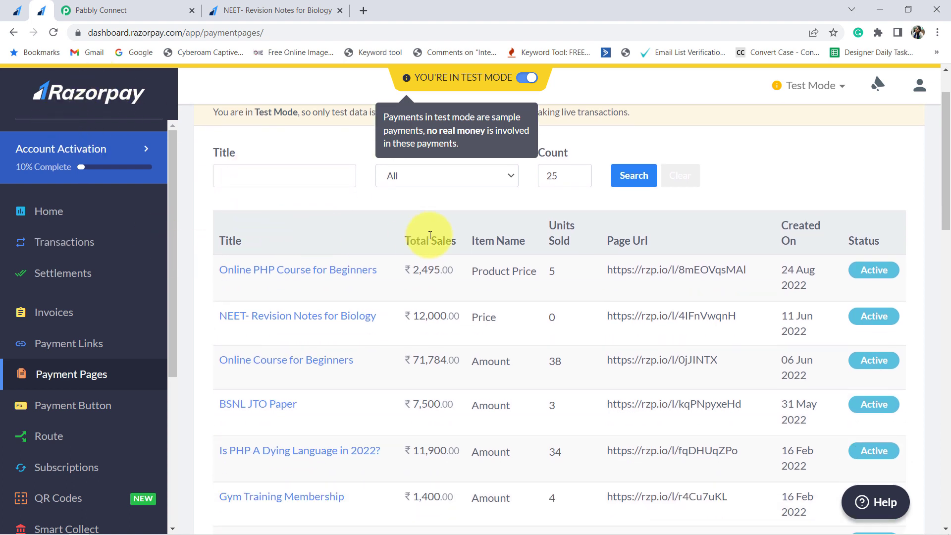
pyautogui.click(309, 322)
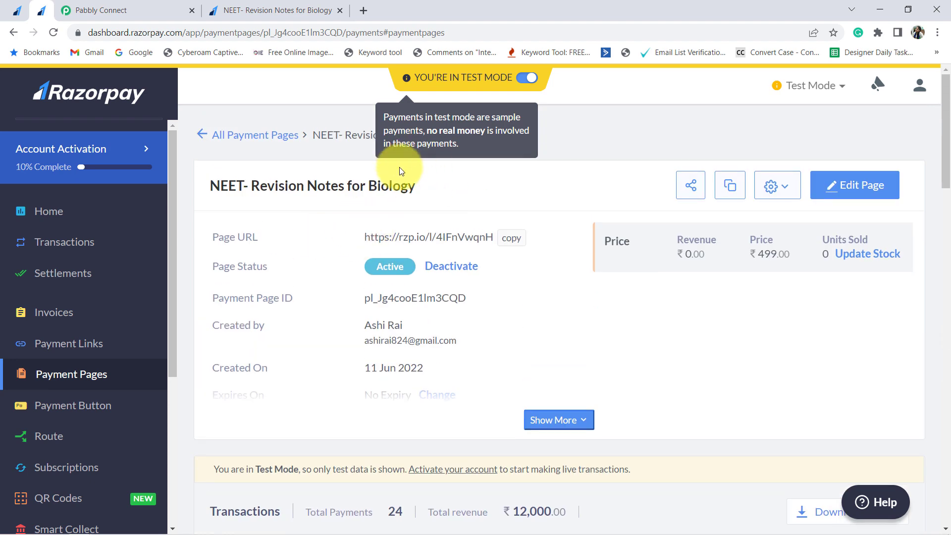
# - Open the NEET payment page in the editor, then recheck the Product Name label in Pabbly's response
pyautogui.click(859, 191)
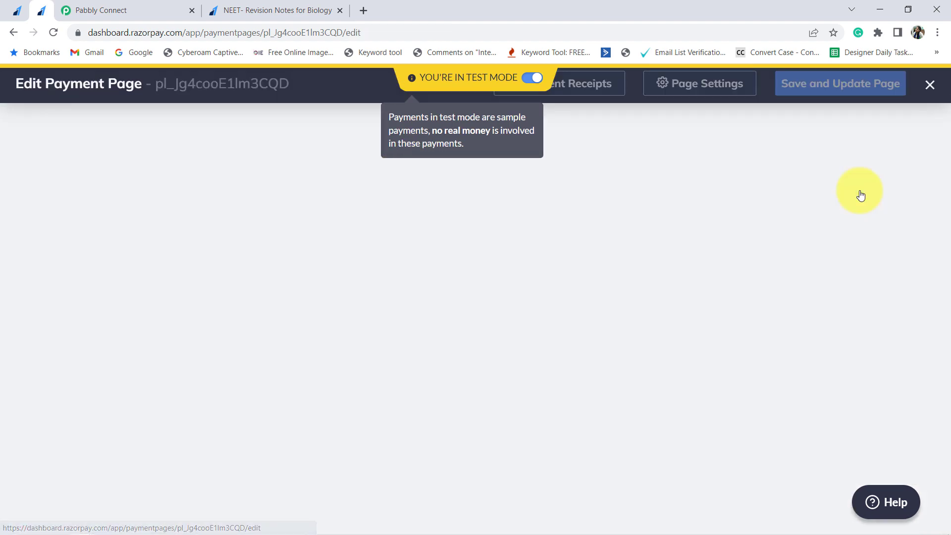
pyautogui.scroll(-1, 608, 248)
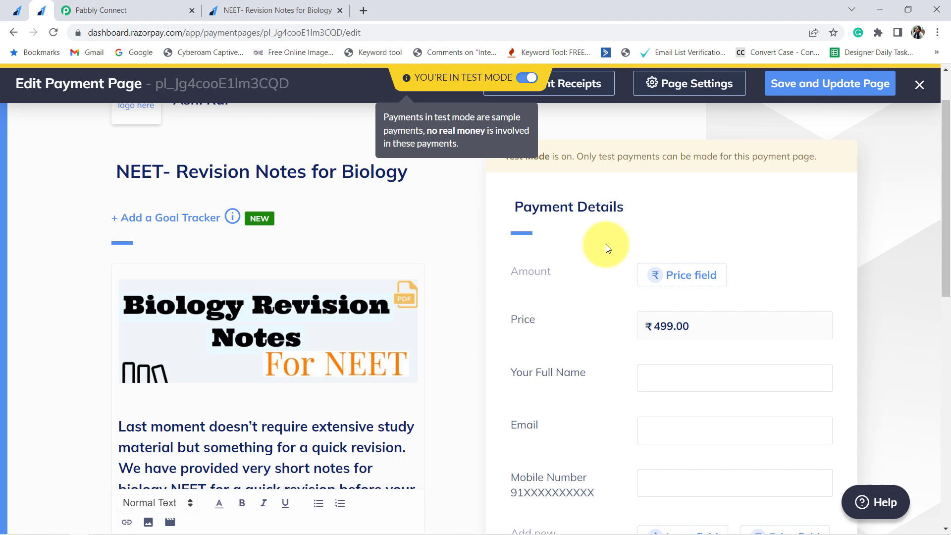
pyautogui.scroll(-2, 606, 245)
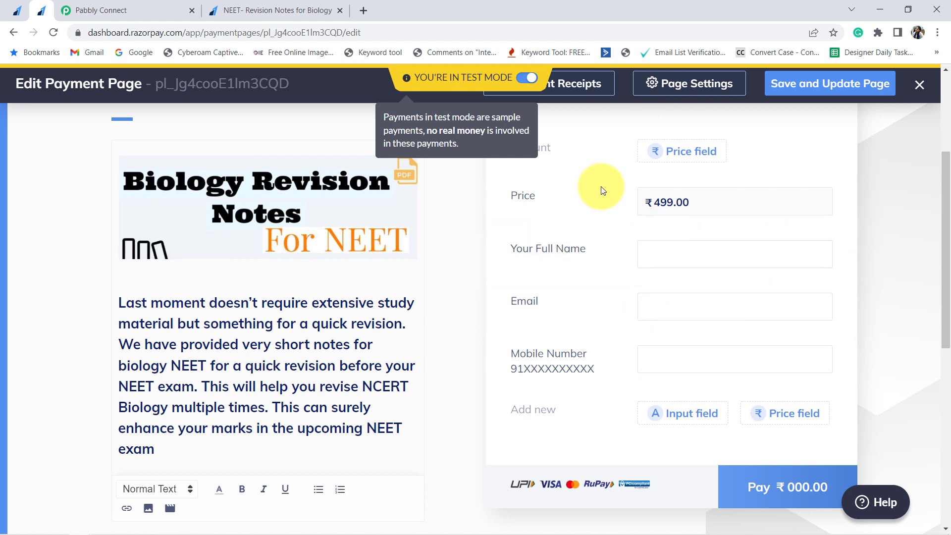
pyautogui.click(69, 10)
pyautogui.moveTo(382, 246); pyautogui.dragTo(462, 247)
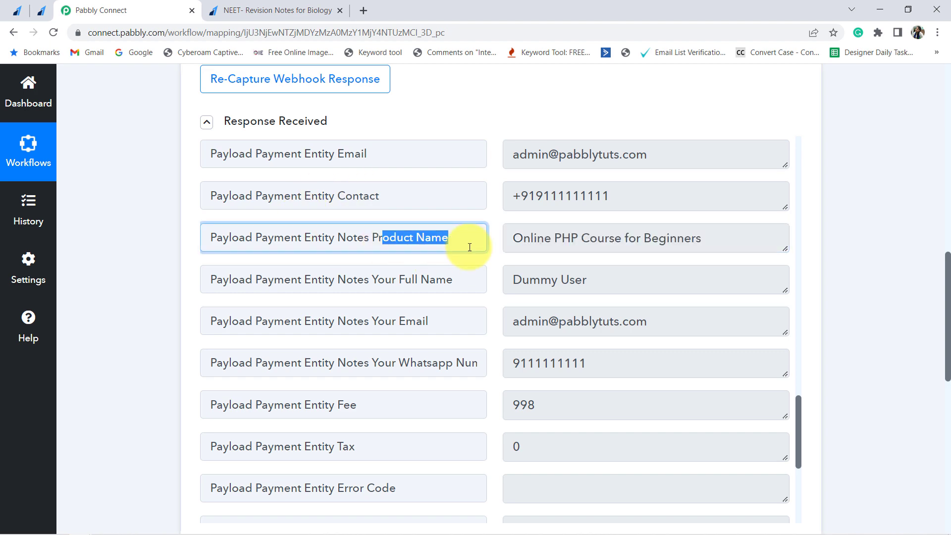
# - Add a dropdown field labelled Product Name with the option NEET - Revision Notes for Biology
pyautogui.click(42, 10)
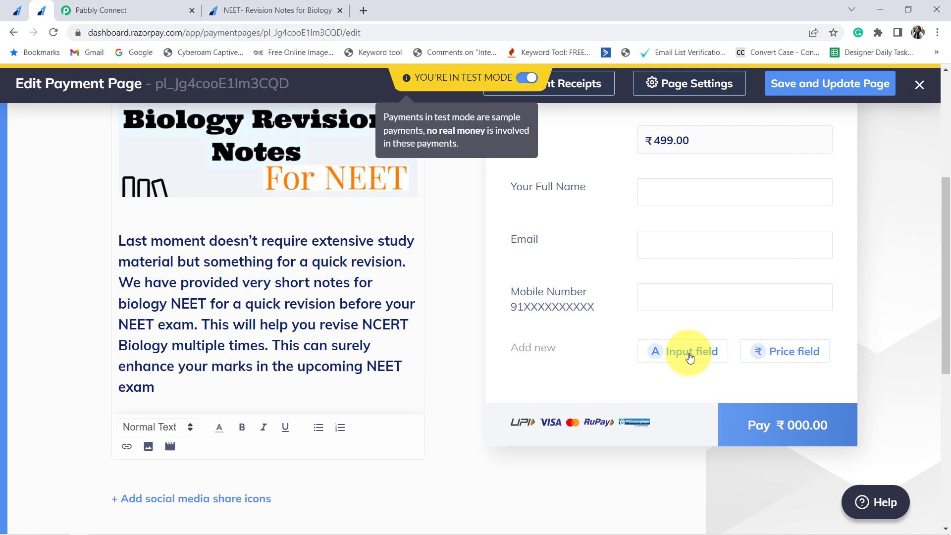
pyautogui.click(689, 353)
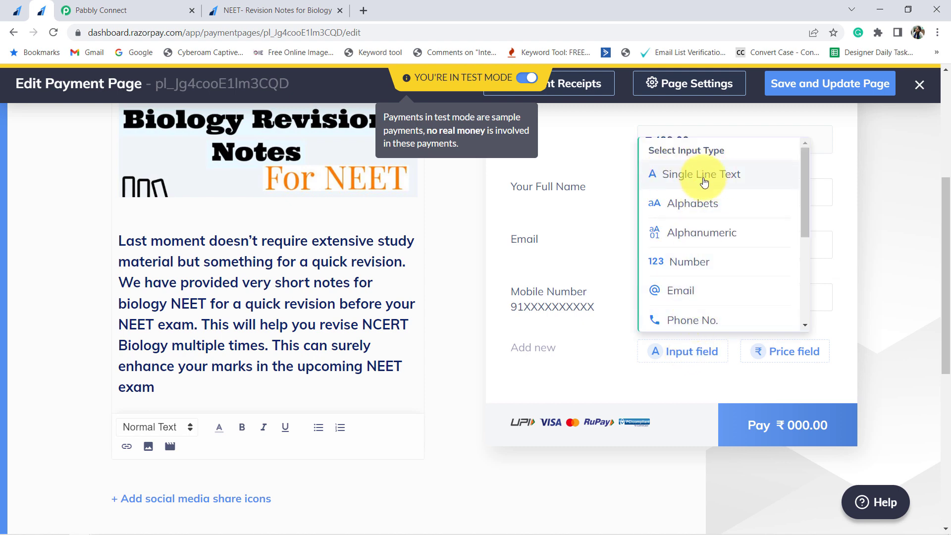
pyautogui.scroll(-3, 720, 203)
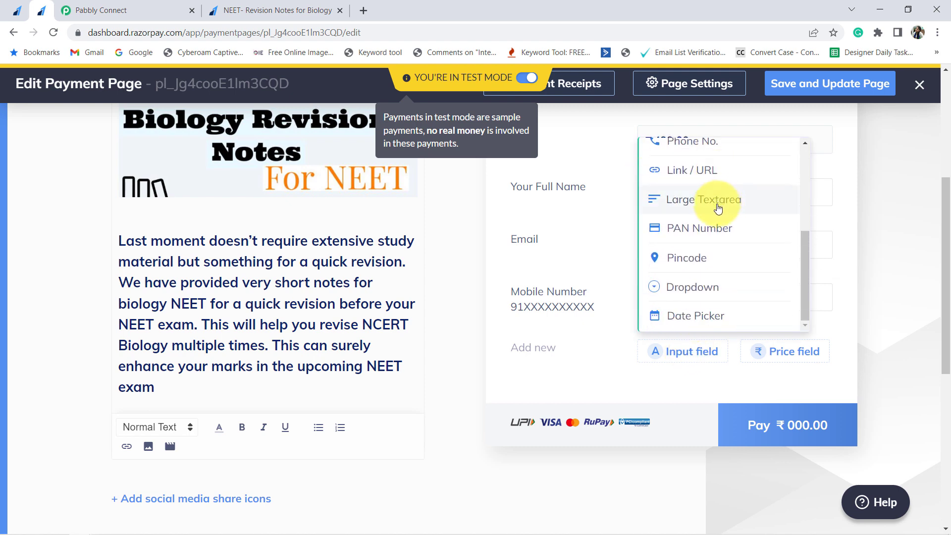
pyautogui.click(684, 292)
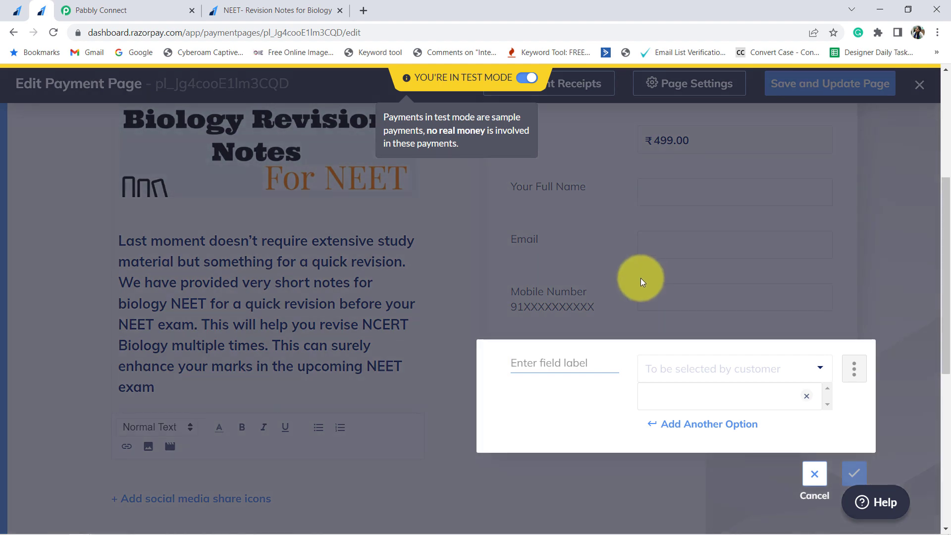
pyautogui.write('P')
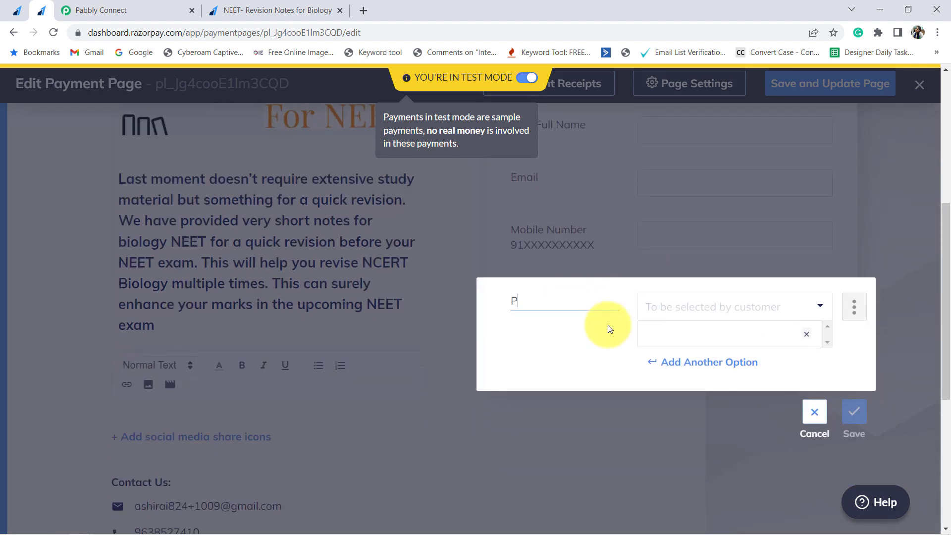
pyautogui.write('roduct Name')
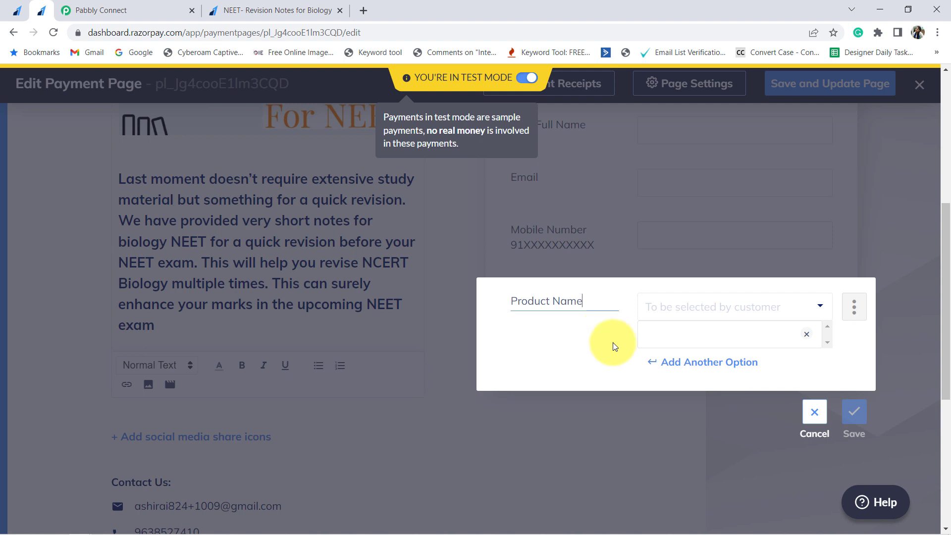
pyautogui.press('Tab')
pyautogui.write('NE')
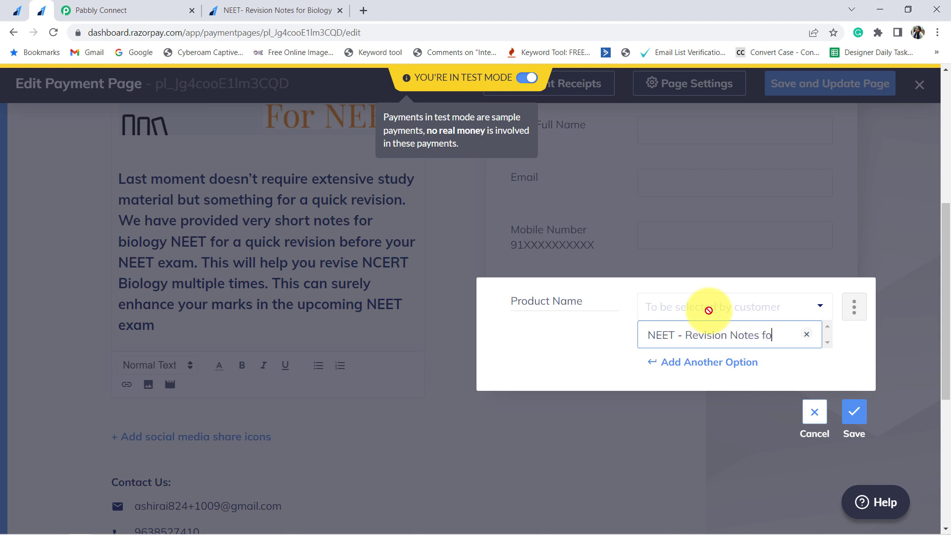
pyautogui.write('ology')
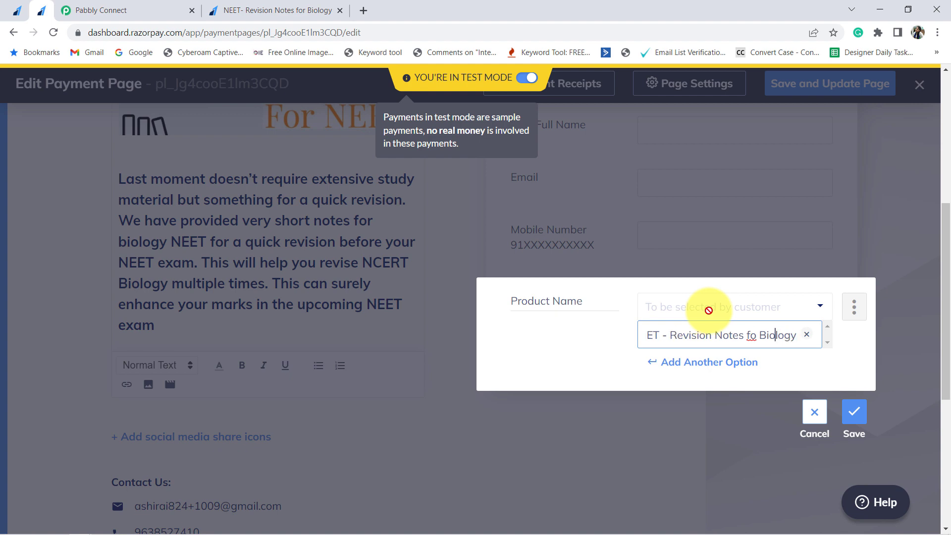
pyautogui.write('r')
# - Save the Product Name dropdown and publish the updated NEET payment page
pyautogui.click(854, 411)
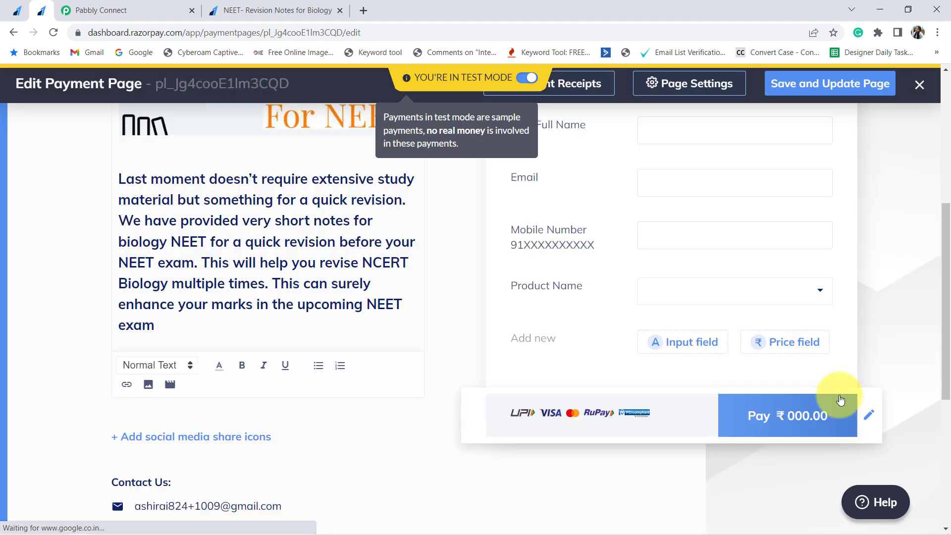
pyautogui.scroll(2, 620, 377)
pyautogui.moveTo(493, 415)
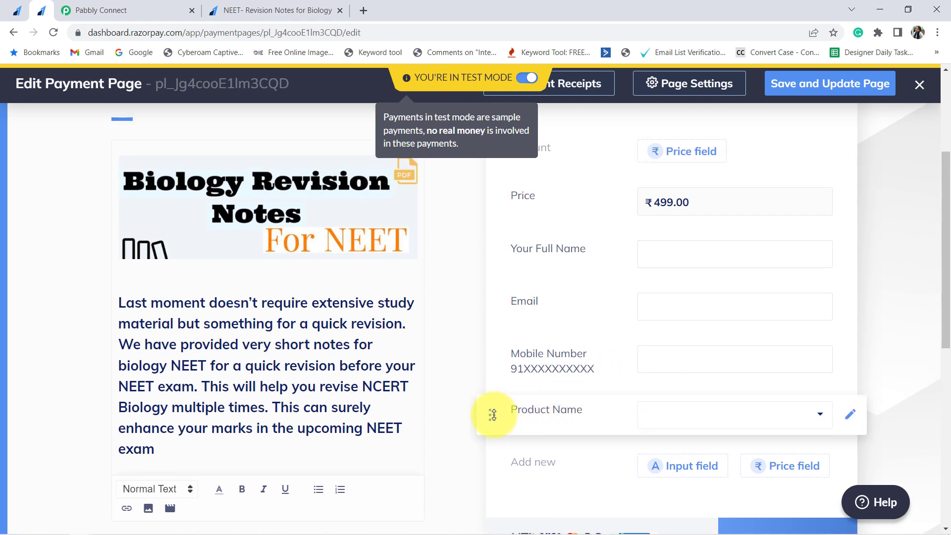
pyautogui.moveTo(494, 419)
pyautogui.mouseDown()
pyautogui.moveTo(494, 258)
pyautogui.moveTo(530, 272)
pyautogui.mouseUp()
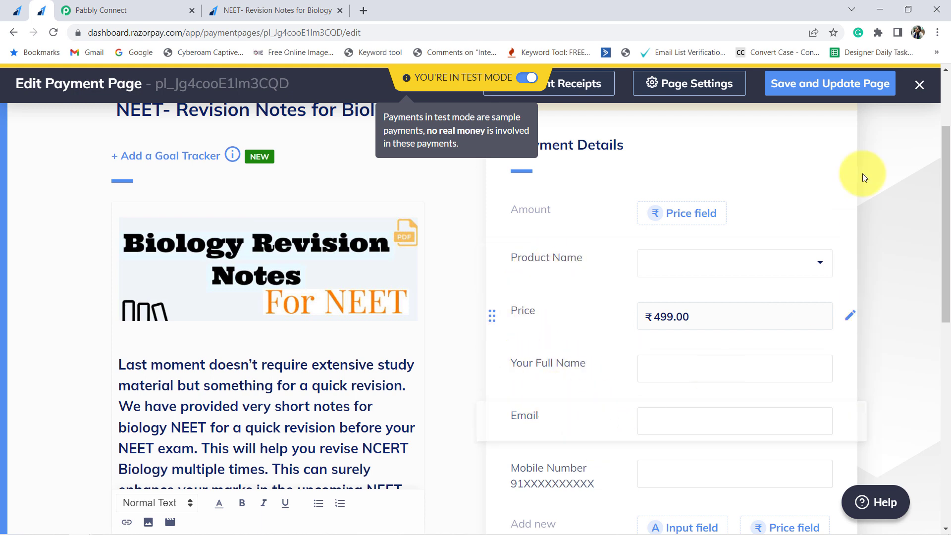
pyautogui.click(811, 89)
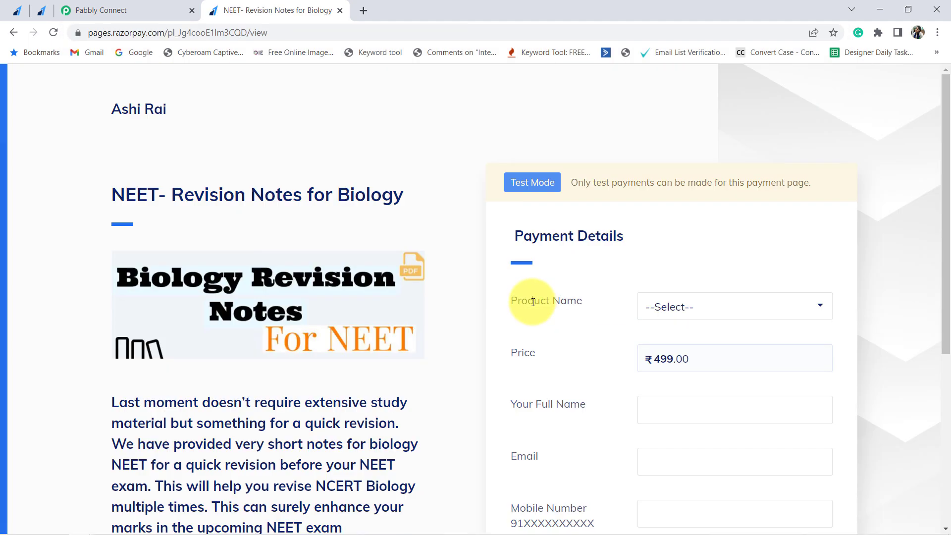
# - Select NEET - Revision Notes for Biology in the live page's Product Name dropdown
pyautogui.moveTo(528, 302); pyautogui.dragTo(575, 304)
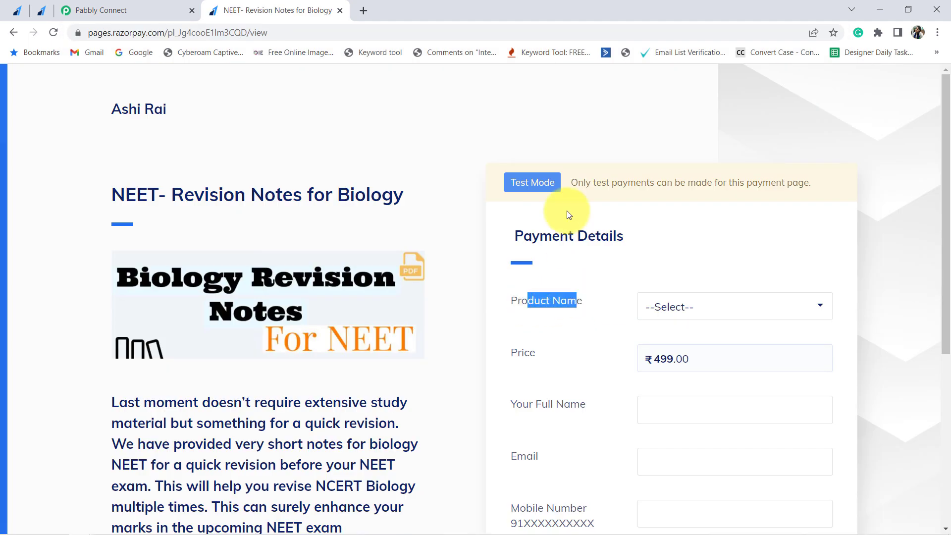
pyautogui.scroll(-1, 566, 210)
pyautogui.click(534, 254)
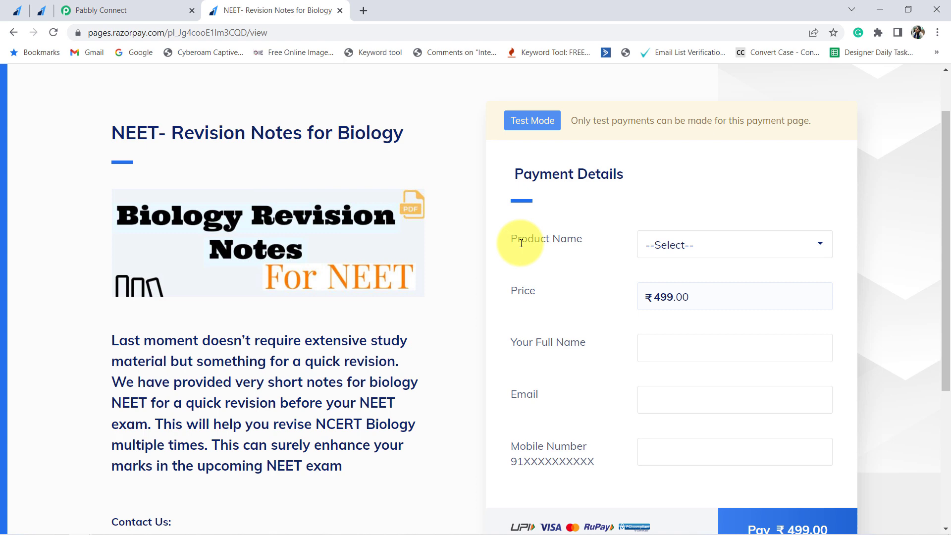
pyautogui.moveTo(518, 239); pyautogui.dragTo(577, 240)
pyautogui.click(660, 245)
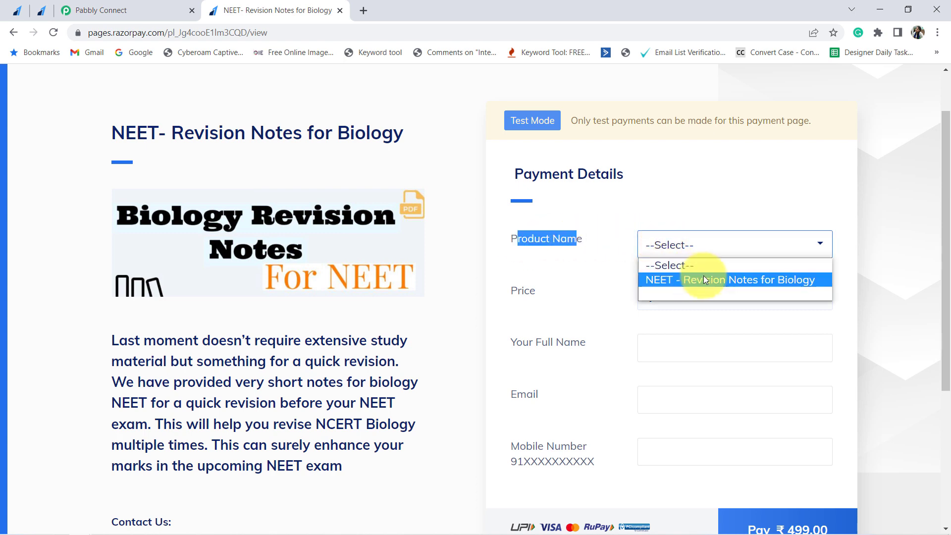
pyautogui.click(688, 280)
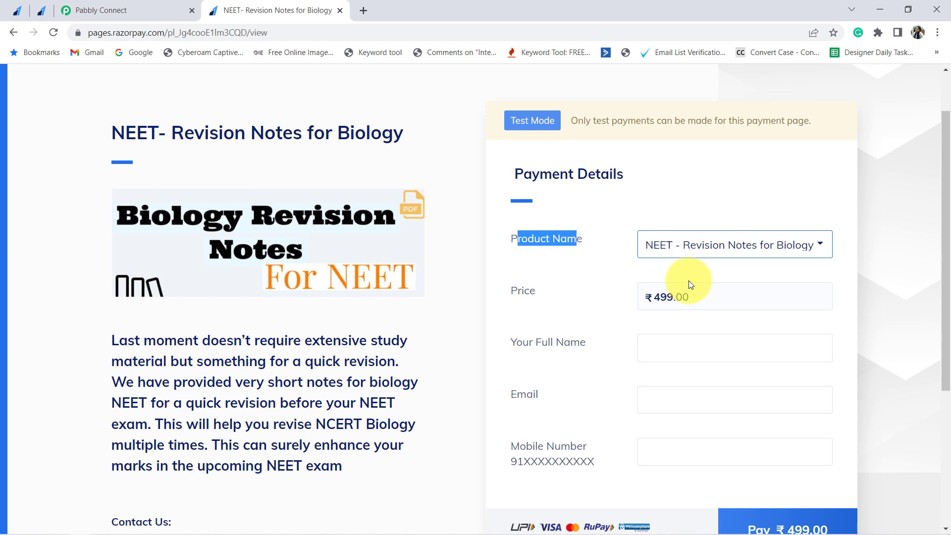
pyautogui.click(669, 255)
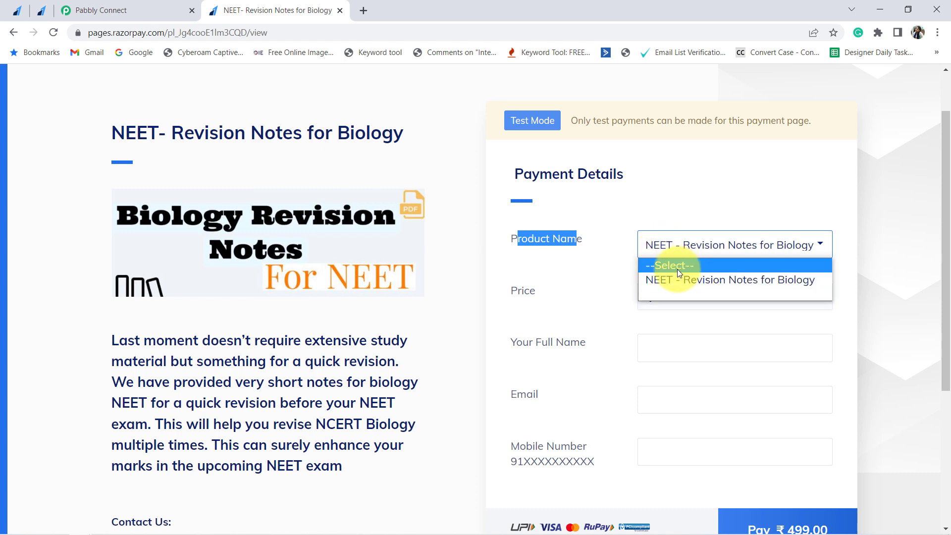
pyautogui.click(583, 266)
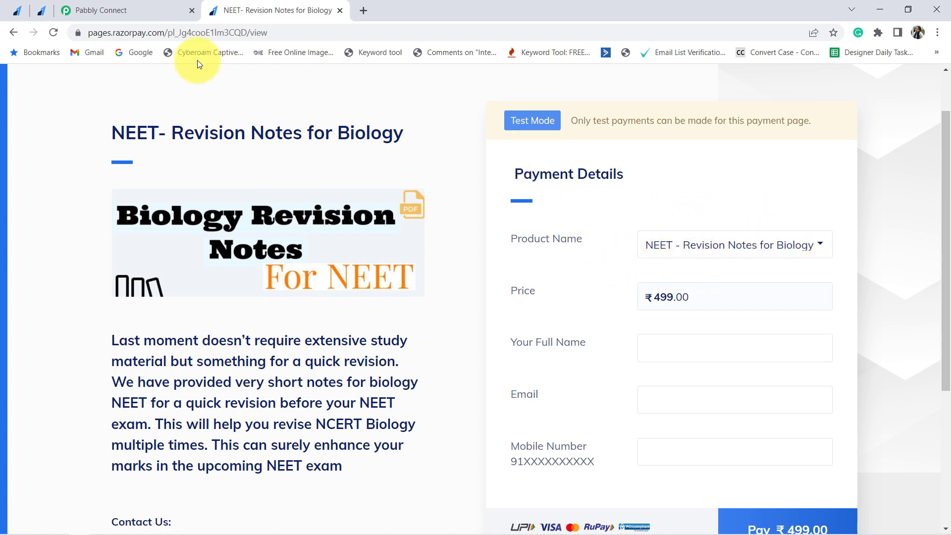
# - Append ?product_name=NEET - Revision Notes for Biology to the payment page URL and load it
pyautogui.moveTo(124, 37); pyautogui.dragTo(320, 37)
pyautogui.click(340, 31)
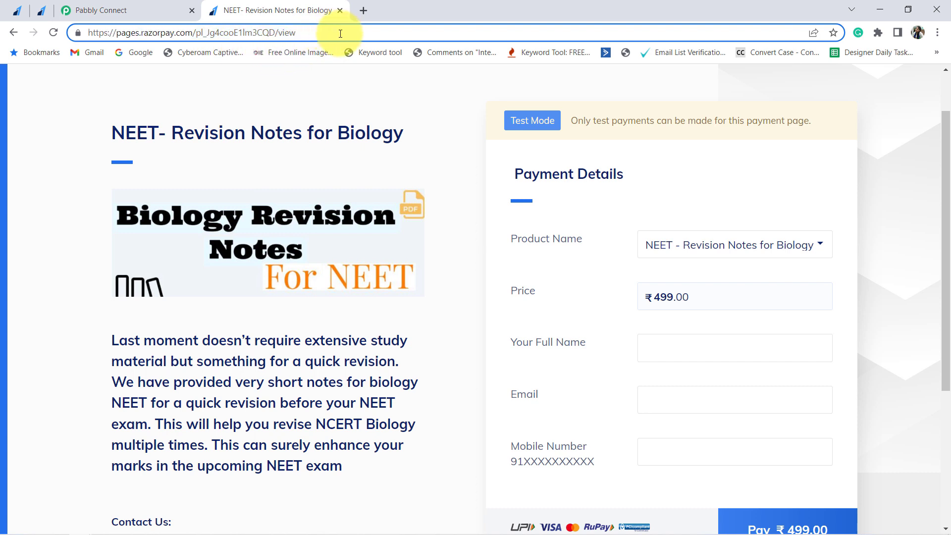
pyautogui.write('?')
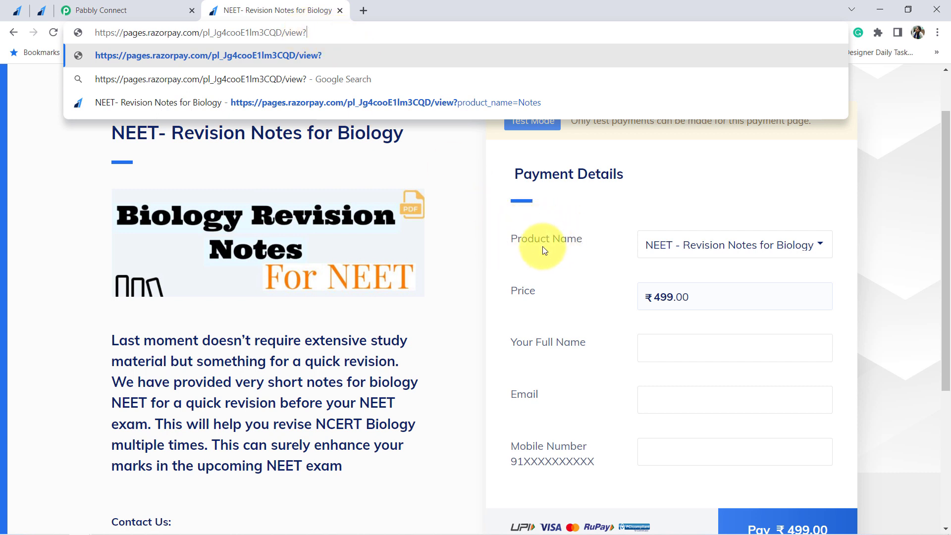
pyautogui.write('p')
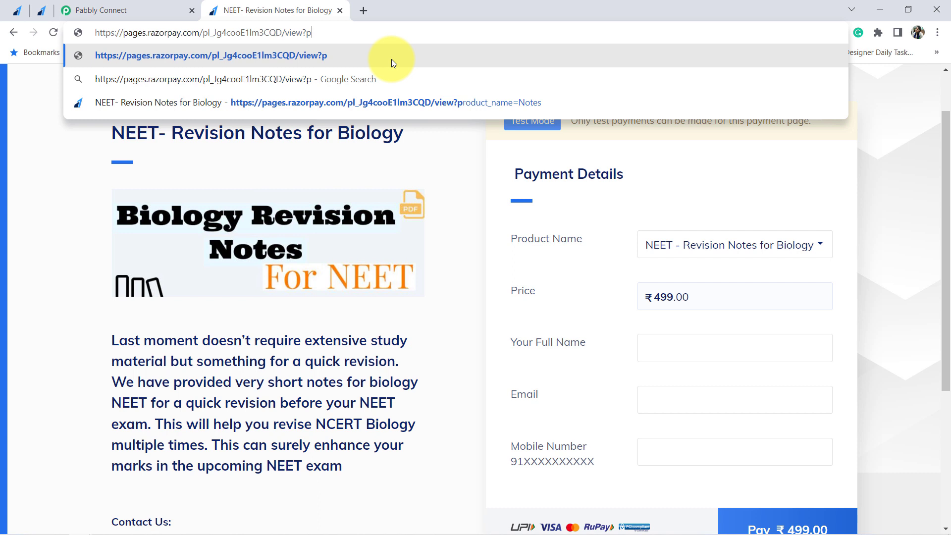
pyautogui.write('roduc')
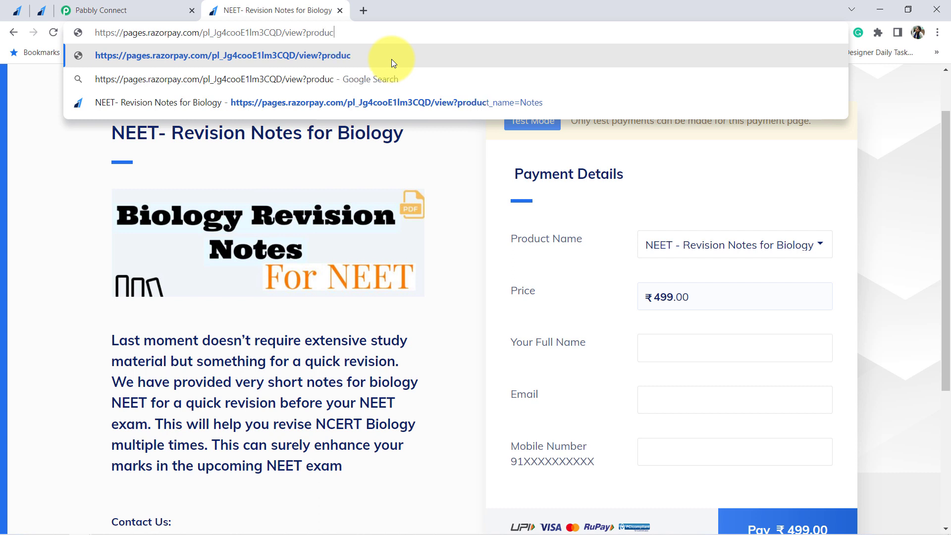
pyautogui.write('t_name=')
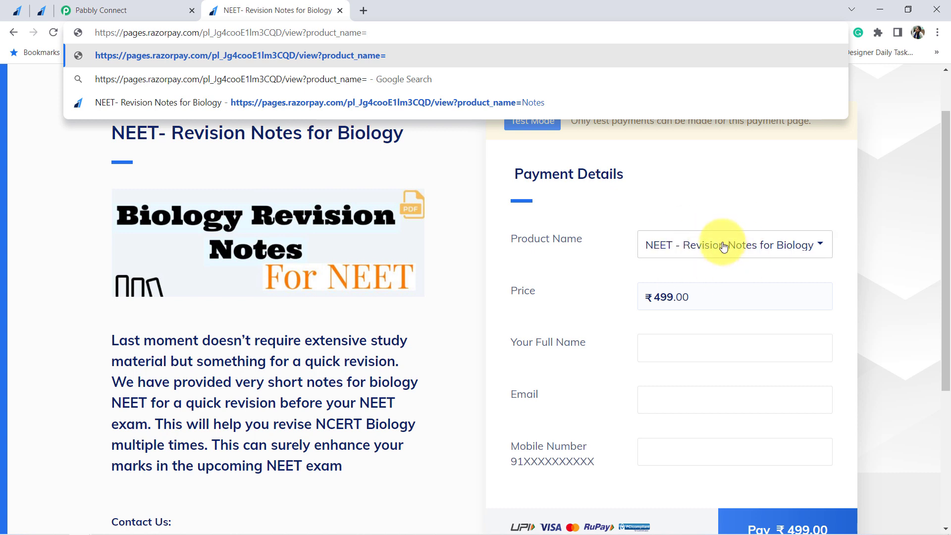
pyautogui.write('NET')
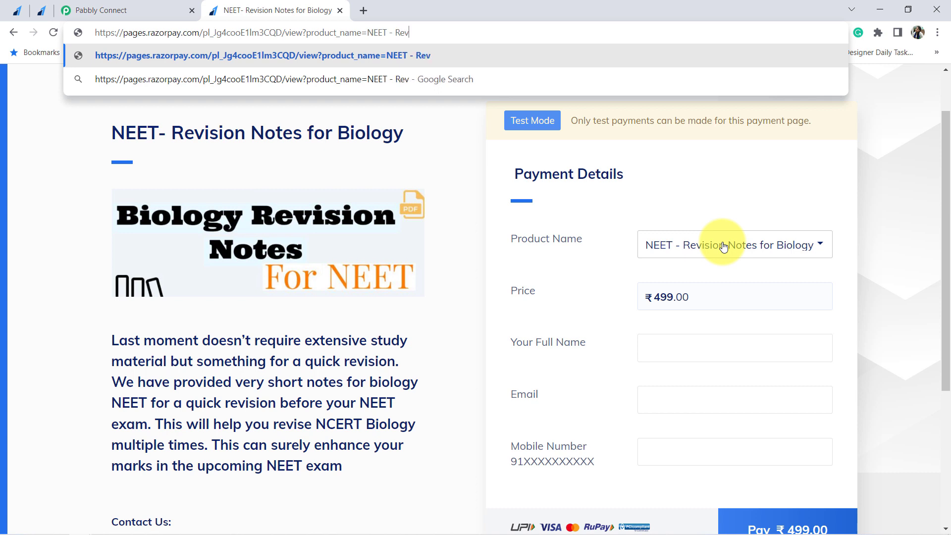
pyautogui.write('- Revision Notes for Biology')
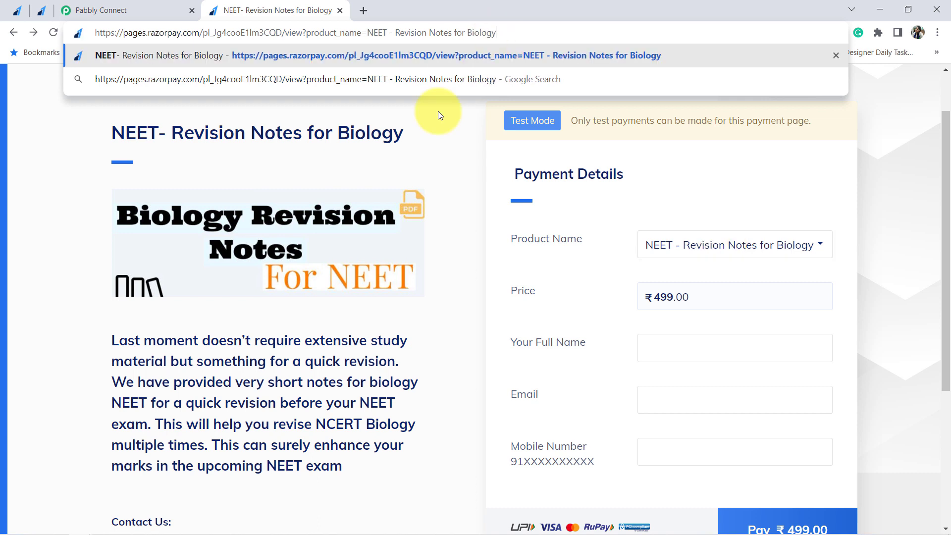
pyautogui.press('Return')
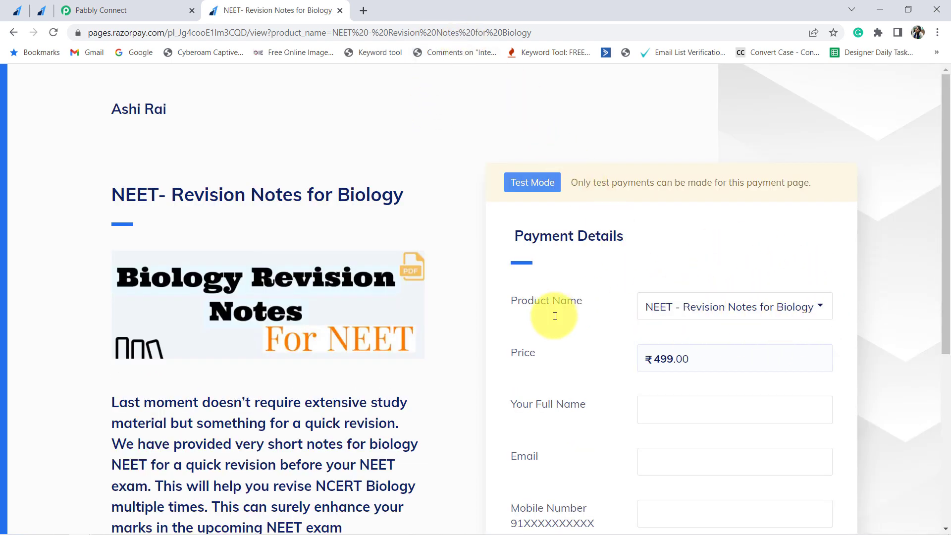
# - Open the product_name-prefilled payment page URL in a new incognito window
pyautogui.moveTo(522, 301); pyautogui.dragTo(630, 307)
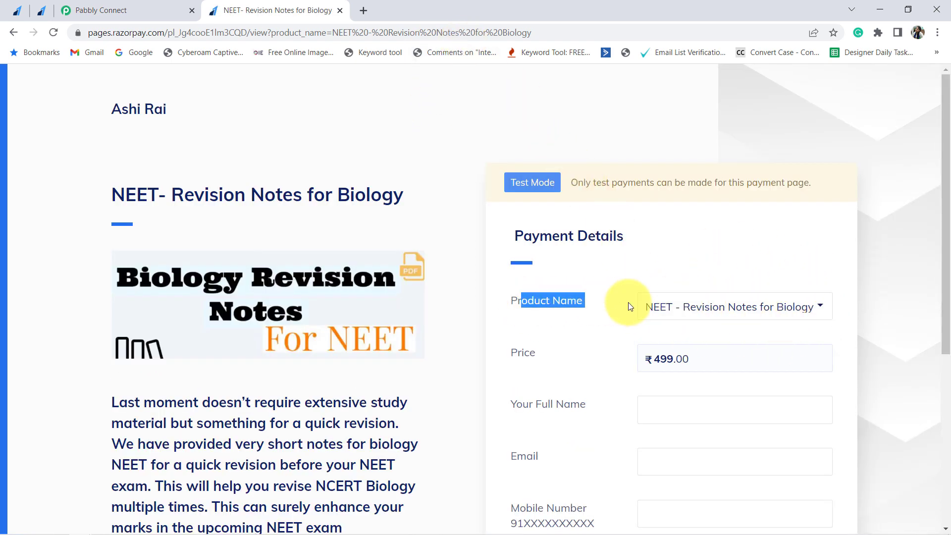
pyautogui.click(251, 32)
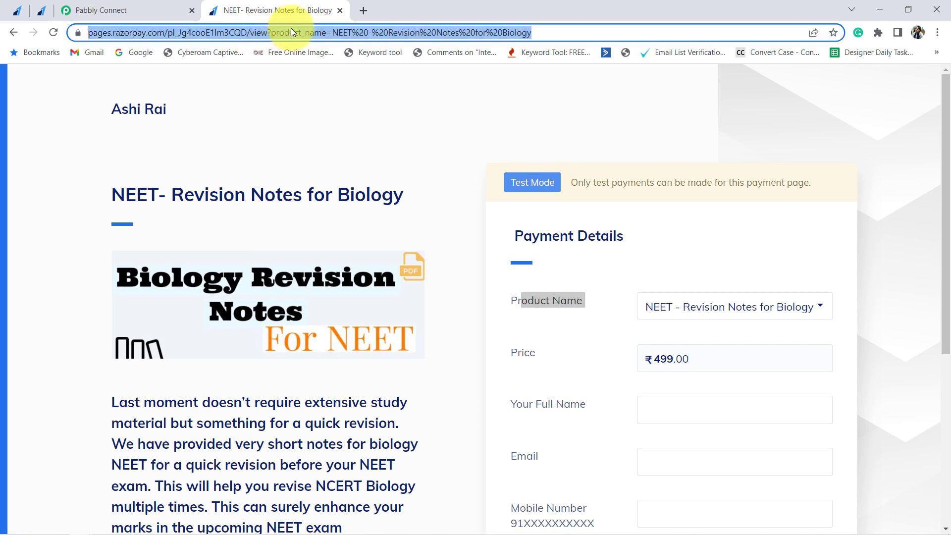
pyautogui.hotkey('ctrl', 'shift', 'n')
pyautogui.hotkey('ctrl', 'v')
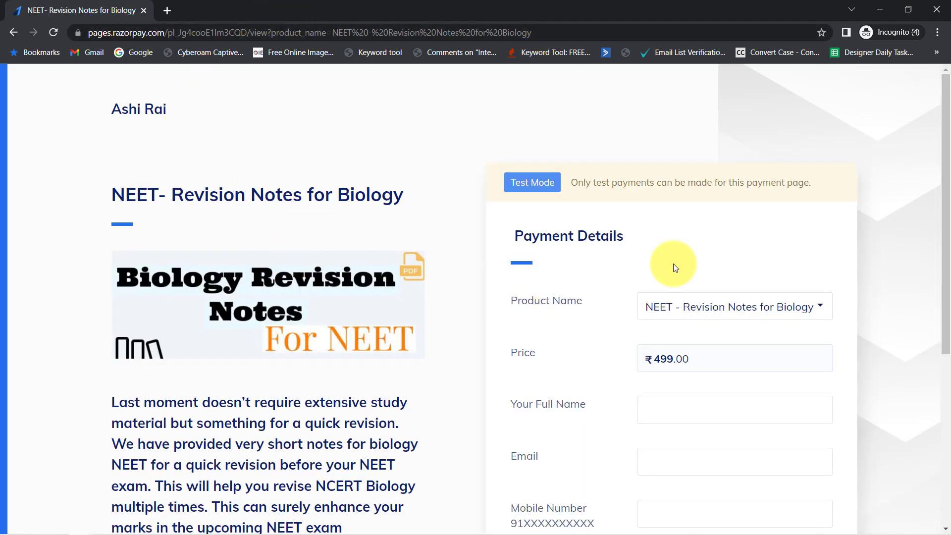
# - Check the incognito form's prefilled Product Name dropdown and its name, email and mobile fields
pyautogui.scroll(-1, 671, 261)
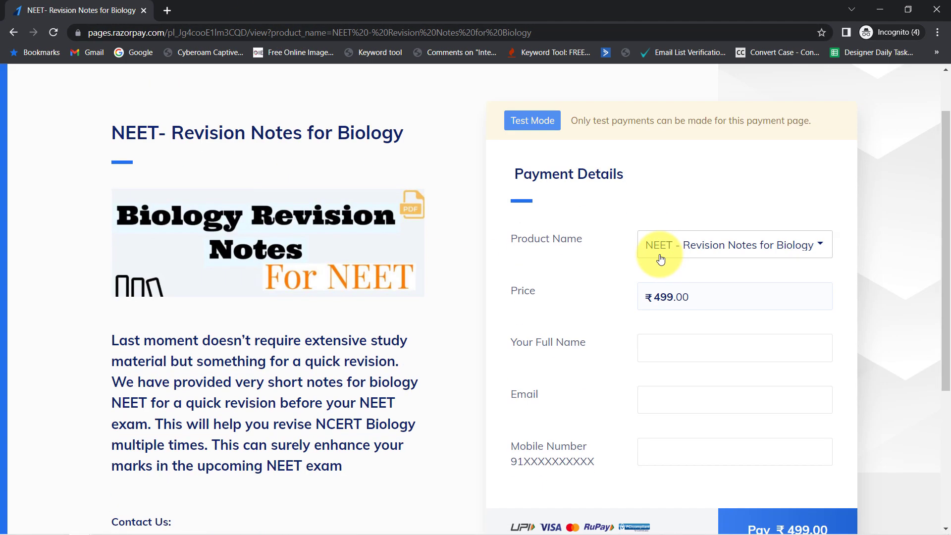
pyautogui.click(730, 254)
pyautogui.click(615, 263)
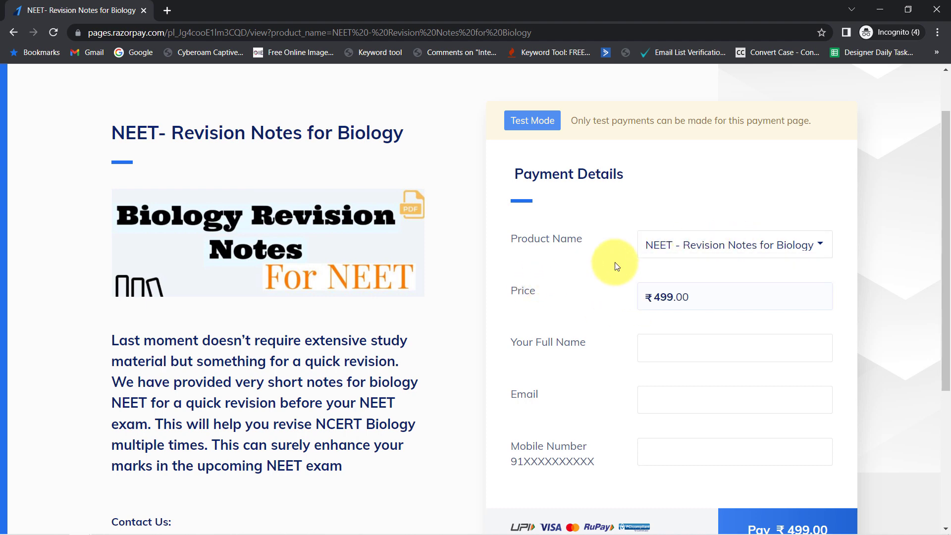
pyautogui.scroll(-2, 661, 269)
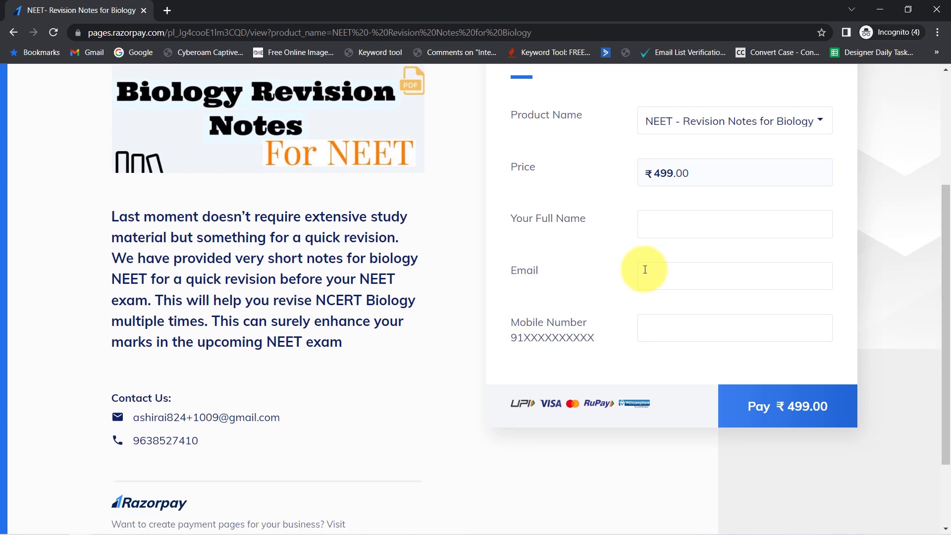
pyautogui.moveTo(533, 217); pyautogui.dragTo(573, 336)
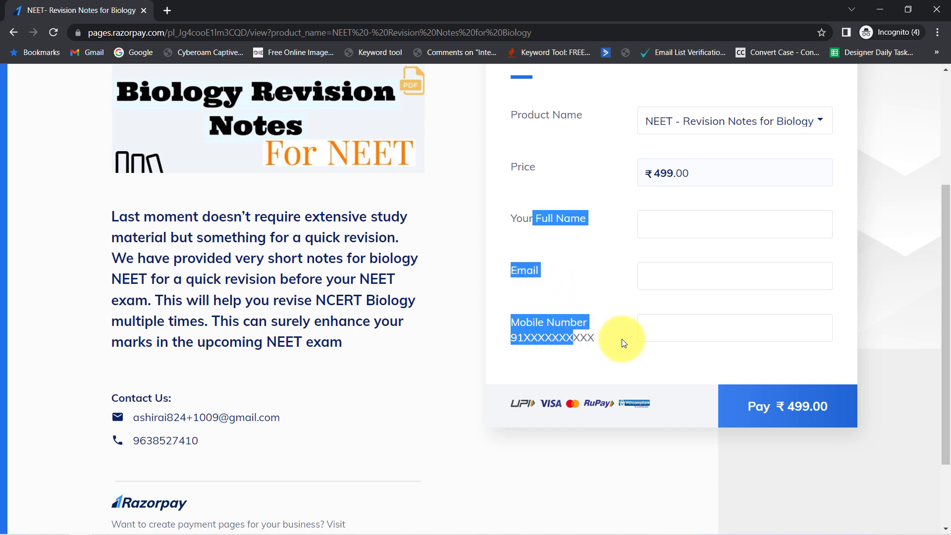
pyautogui.scroll(3, 622, 339)
pyautogui.scroll(-2, 612, 334)
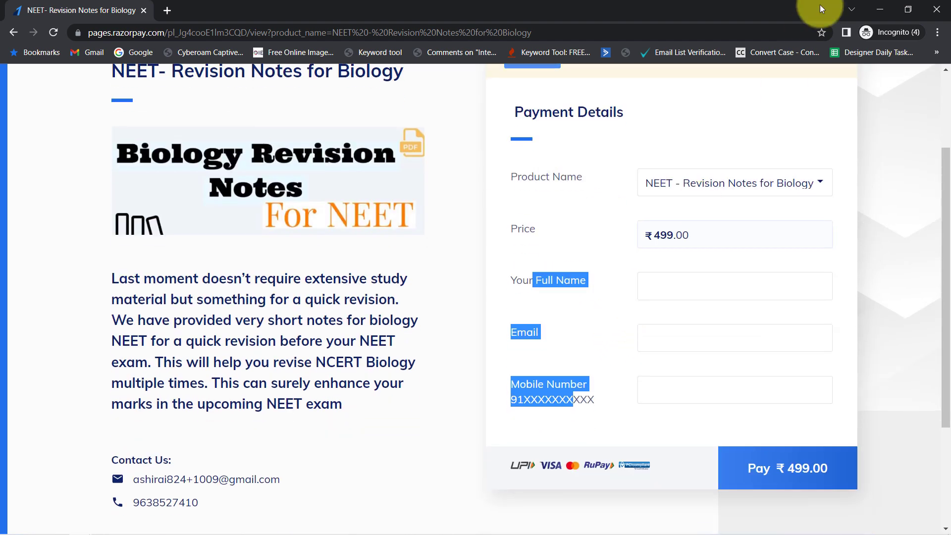
# - Return to the Pabbly dashboard and create the workflow 'Fetch the Product Name in Razorpay Webhook Response'
pyautogui.click(881, 8)
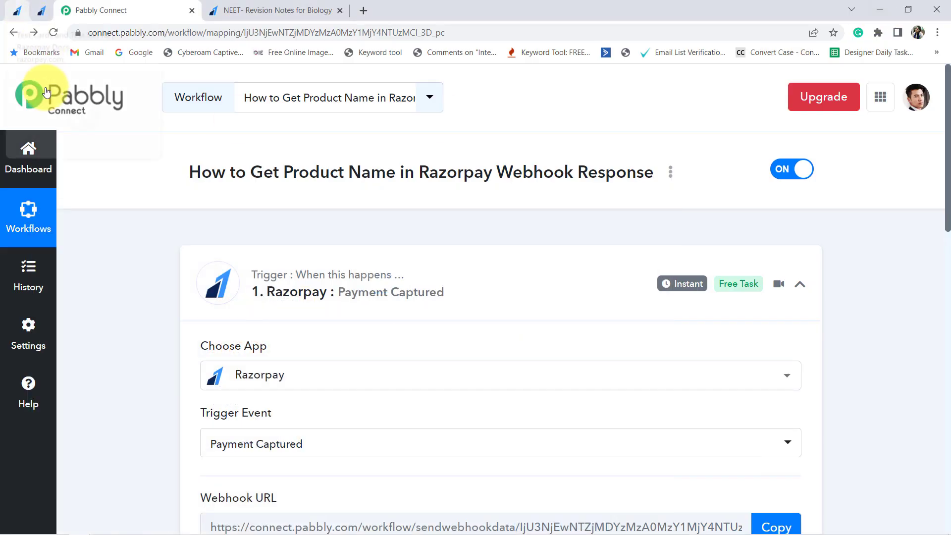
pyautogui.click(28, 154)
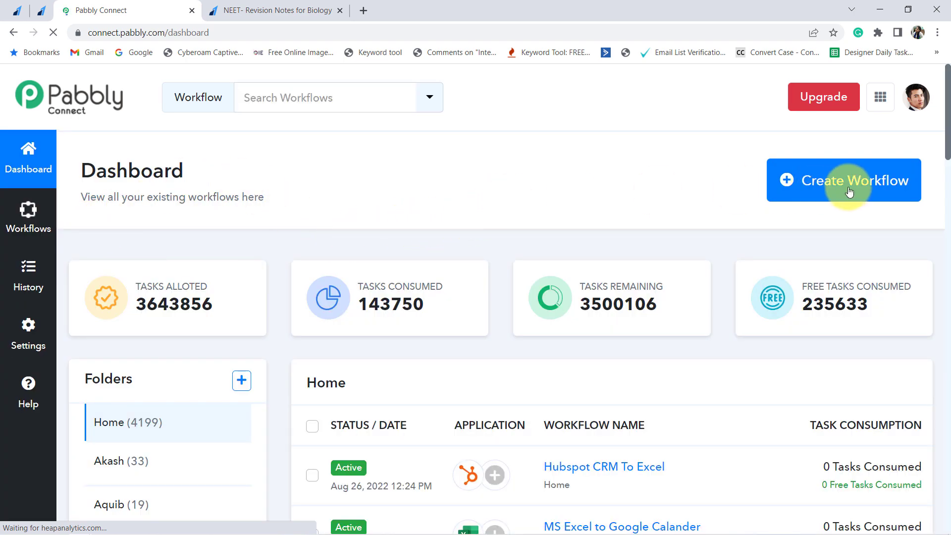
pyautogui.click(834, 179)
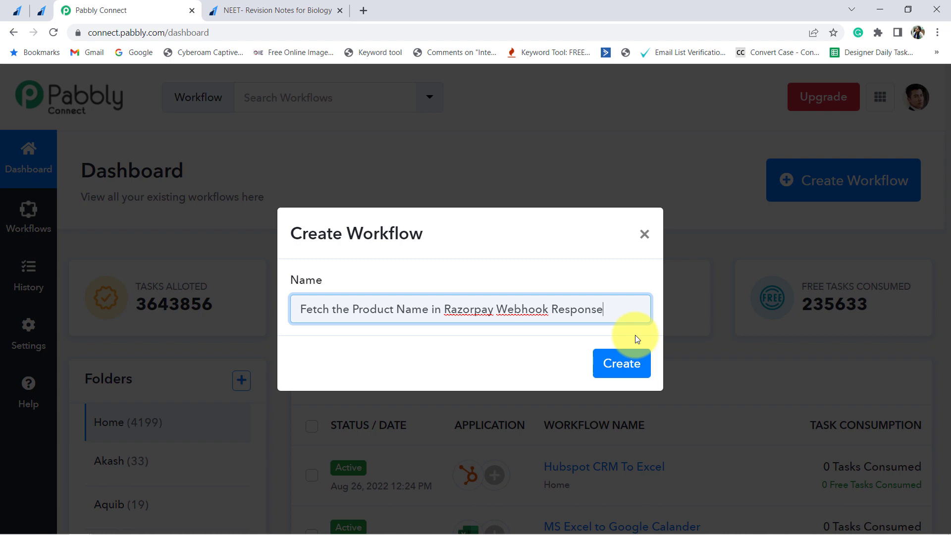
pyautogui.click(620, 363)
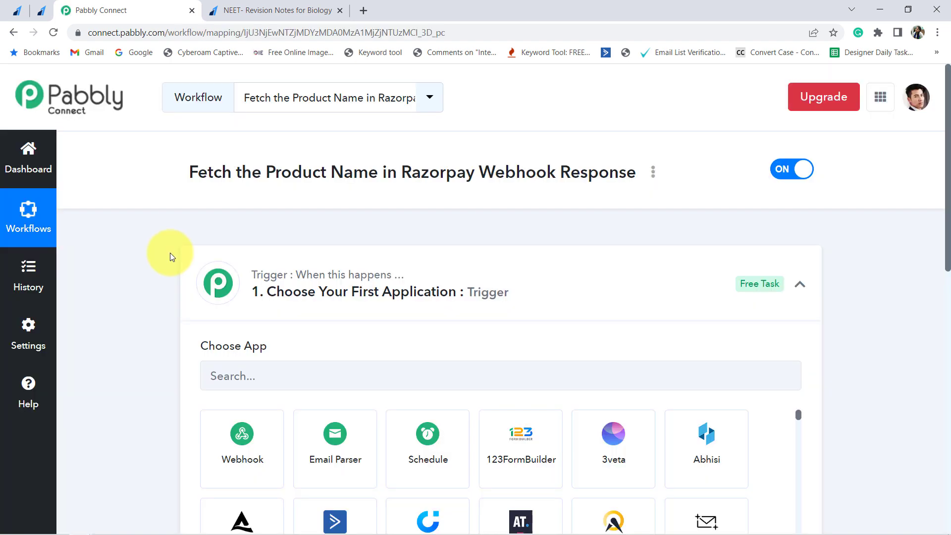
# - Set the workflow trigger to Razorpay with the Payment Captured event
pyautogui.click(225, 316)
pyautogui.write('razor')
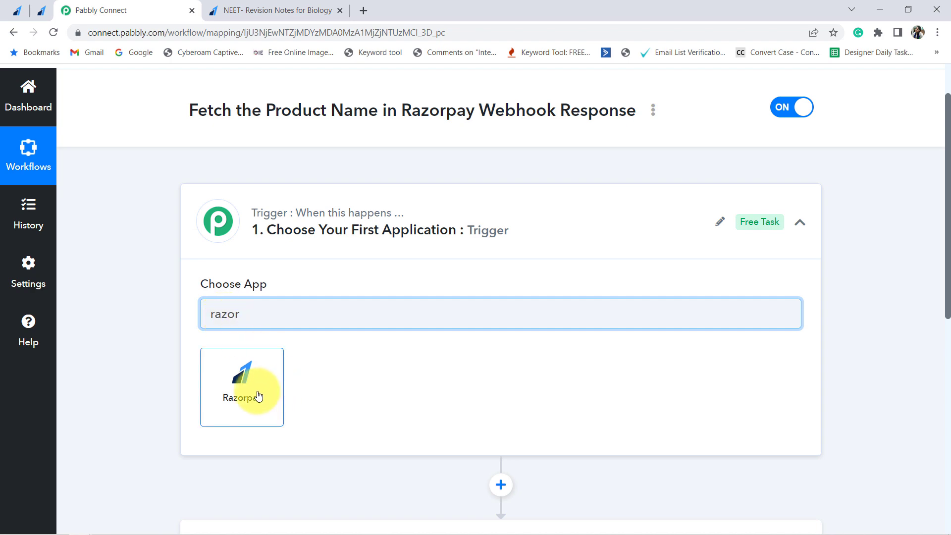
pyautogui.click(248, 387)
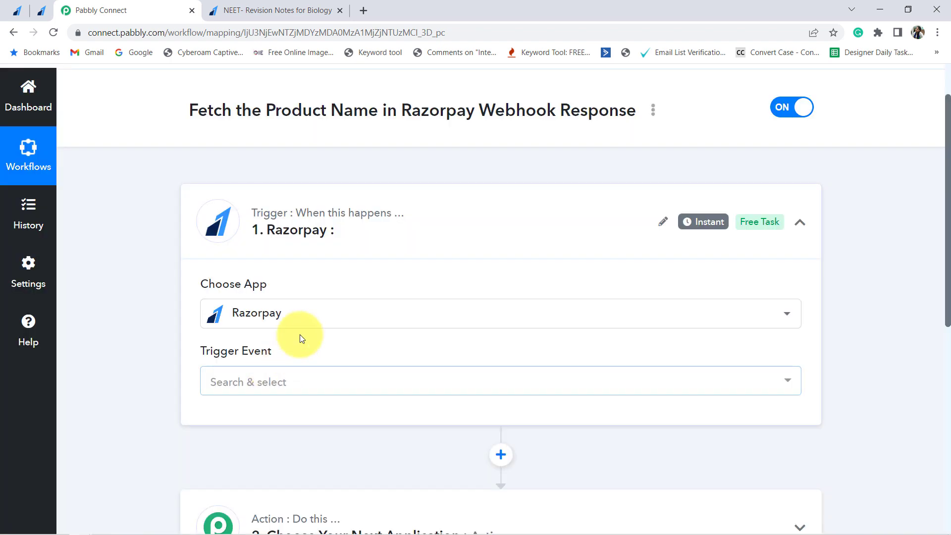
pyautogui.scroll(-3, 299, 334)
pyautogui.click(236, 262)
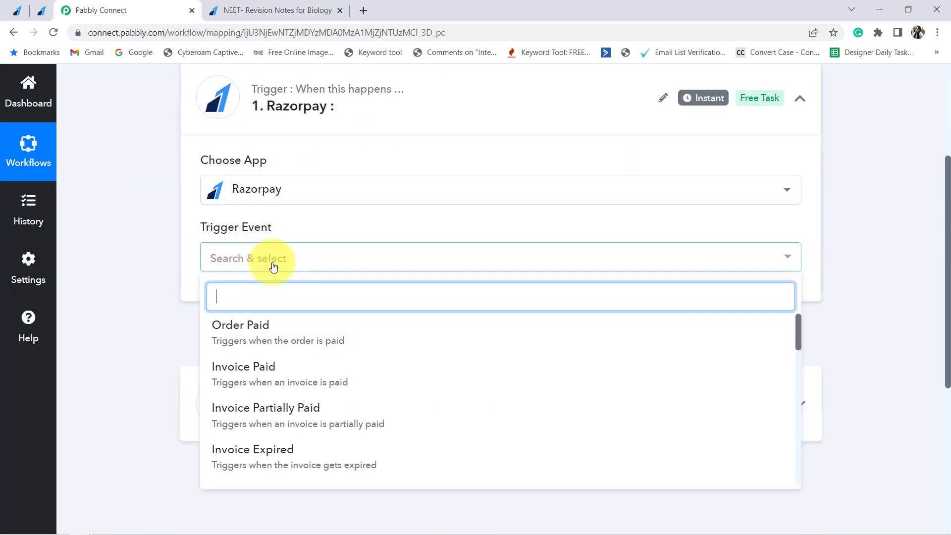
pyautogui.scroll(-3, 364, 357)
pyautogui.click(372, 367)
# - Copy the trigger's webhook URL and open Razorpay's webhooks section in a new tab
pyautogui.scroll(4, 414, 258)
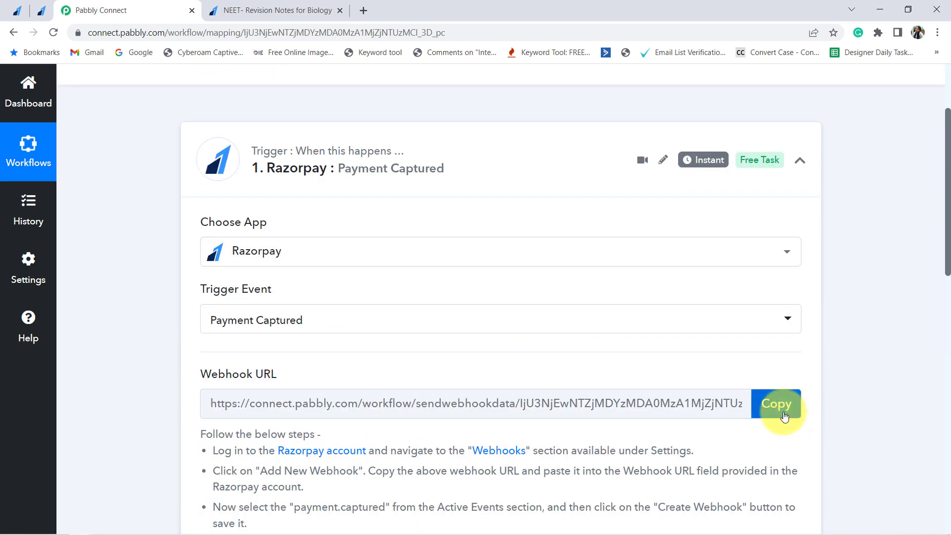
pyautogui.click(773, 404)
pyautogui.scroll(-3, 510, 292)
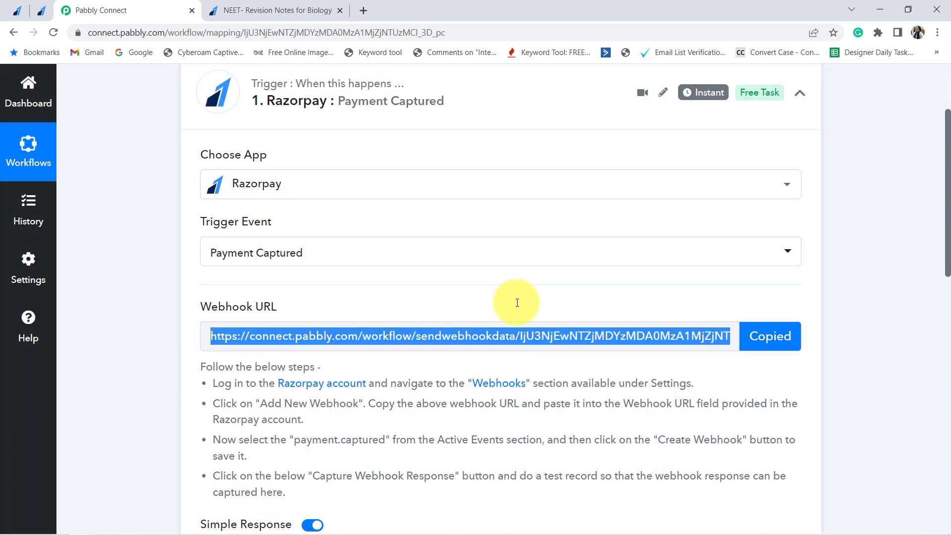
pyautogui.moveTo(447, 327); pyautogui.dragTo(483, 327)
pyautogui.click(565, 329)
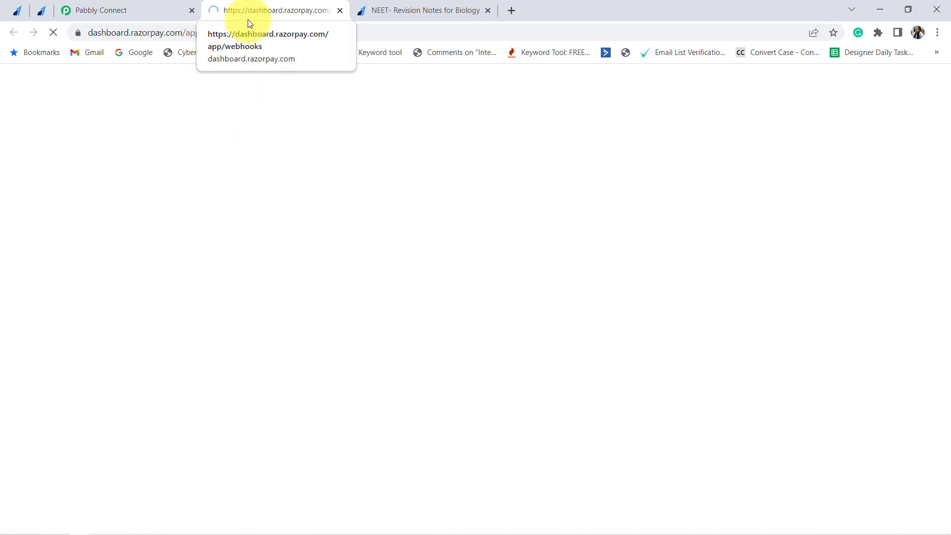
# - Add a new Razorpay webhook with the pasted Pabbly URL, subscribed to payment.captured
pyautogui.scroll(-3, 519, 312)
pyautogui.scroll(3, 521, 315)
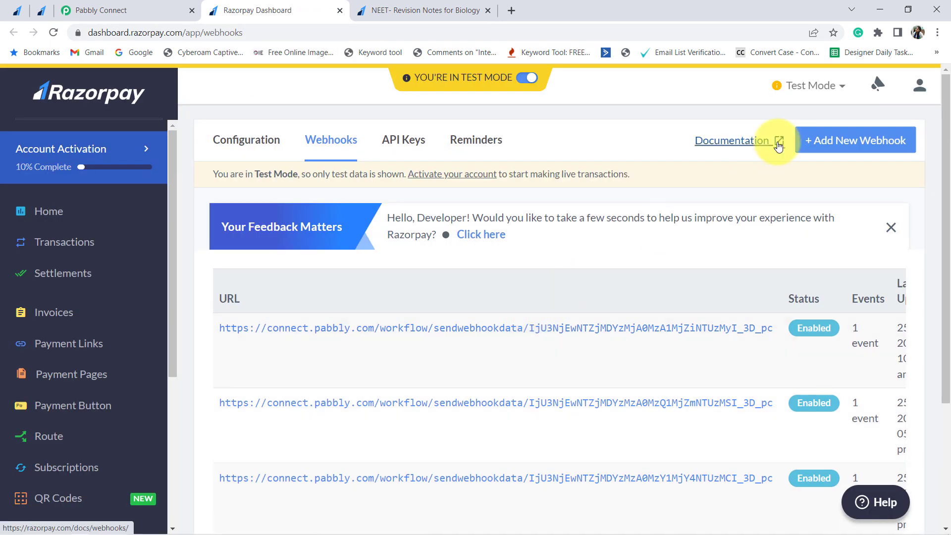
pyautogui.click(835, 145)
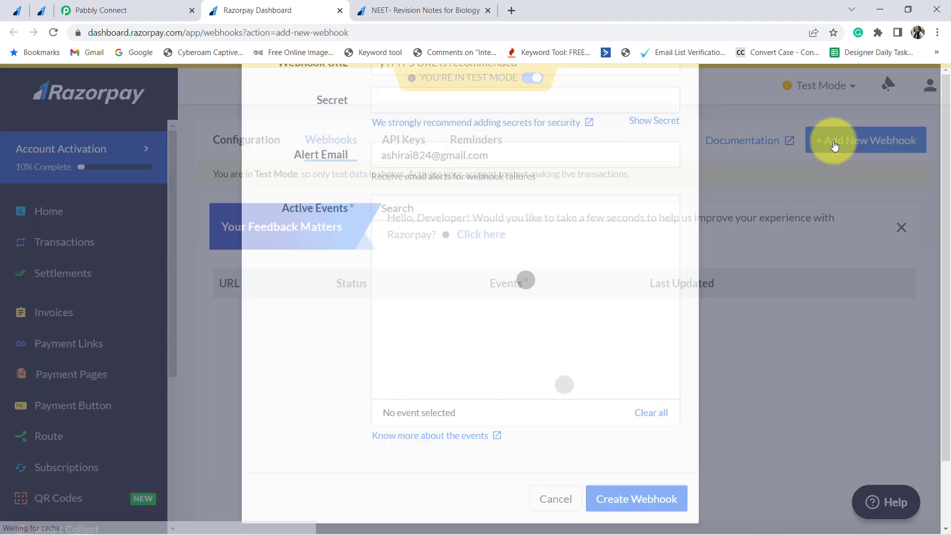
pyautogui.hotkey('ctrl', 'v')
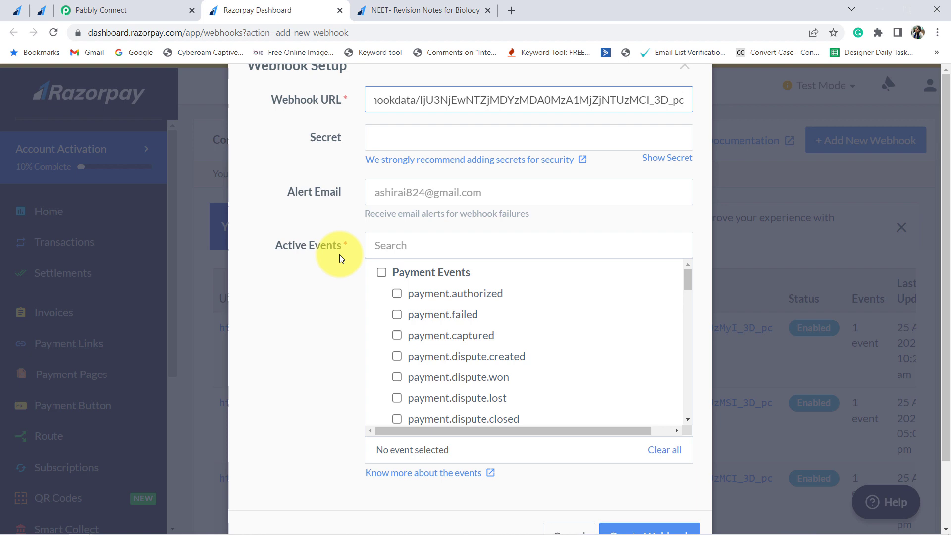
pyautogui.click(438, 337)
# - Save the new webhook and go back to the Pabbly workflow
pyautogui.scroll(-5, 619, 386)
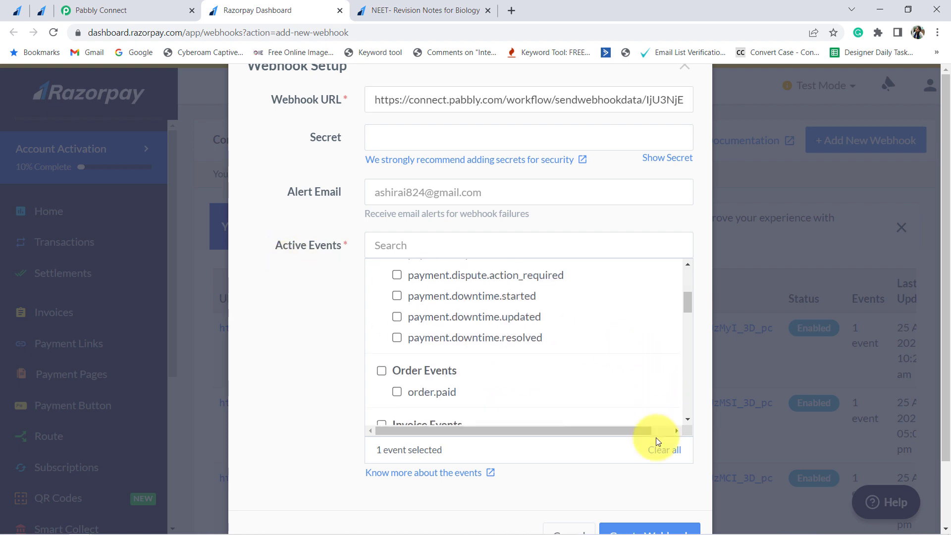
pyautogui.scroll(-2, 644, 456)
pyautogui.click(636, 474)
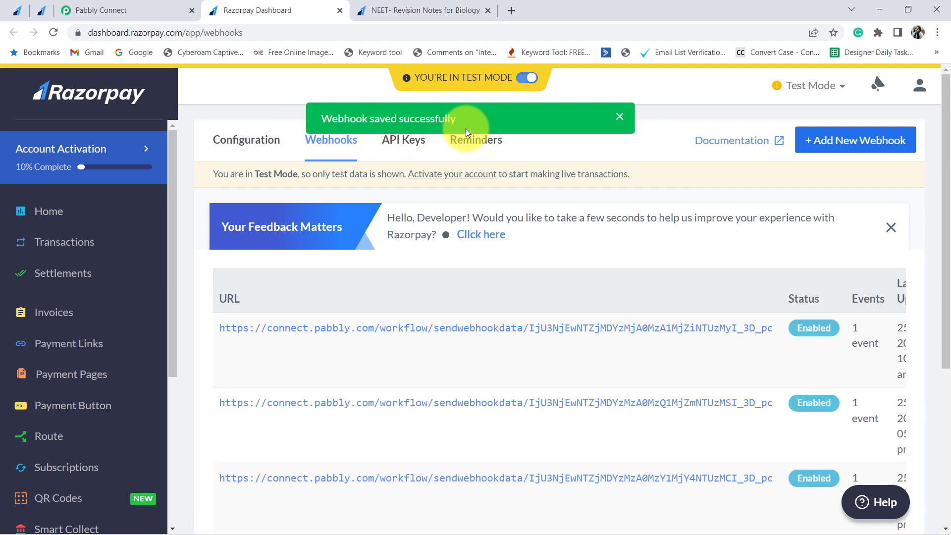
pyautogui.click(113, 10)
pyautogui.scroll(-3, 149, 319)
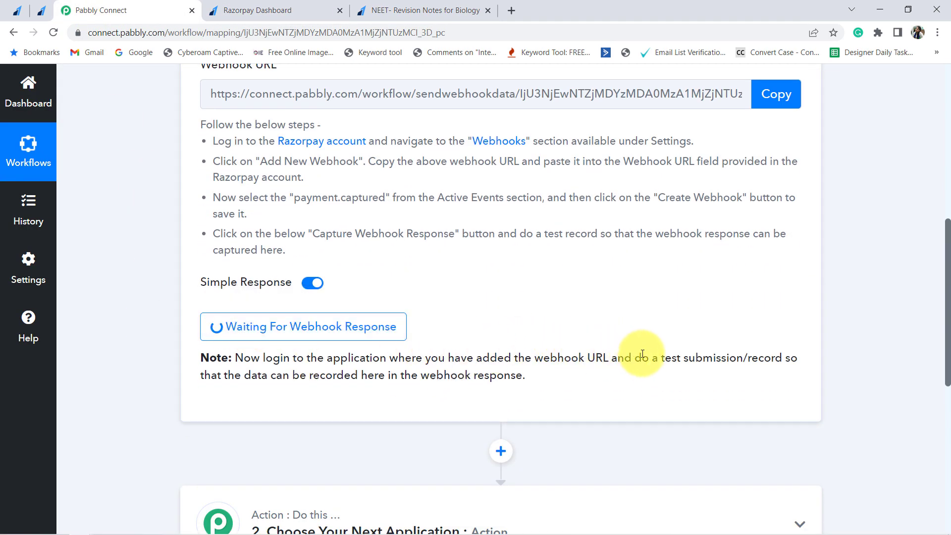
# - Reload the NEET- Revision Notes for Biology payment page and focus its Full Name field
pyautogui.moveTo(635, 358); pyautogui.dragTo(483, 386)
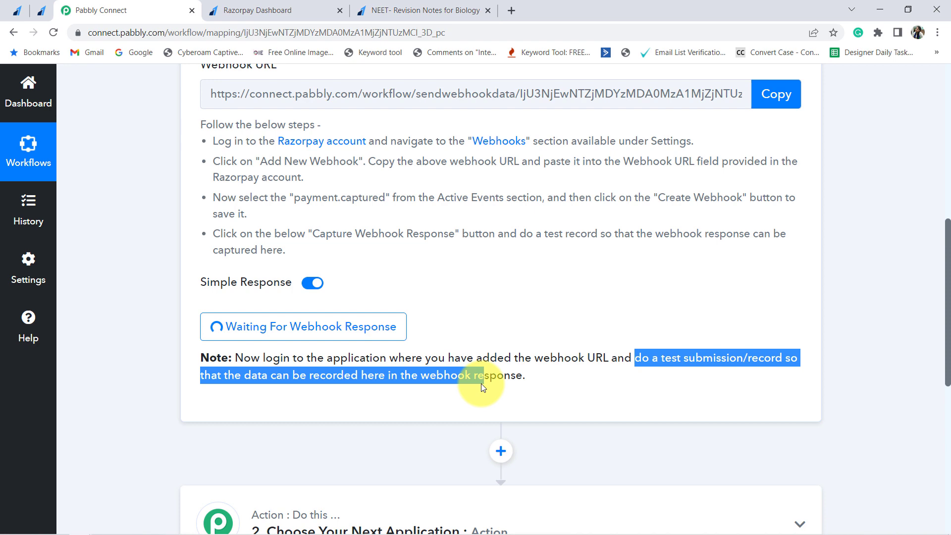
pyautogui.click(416, 6)
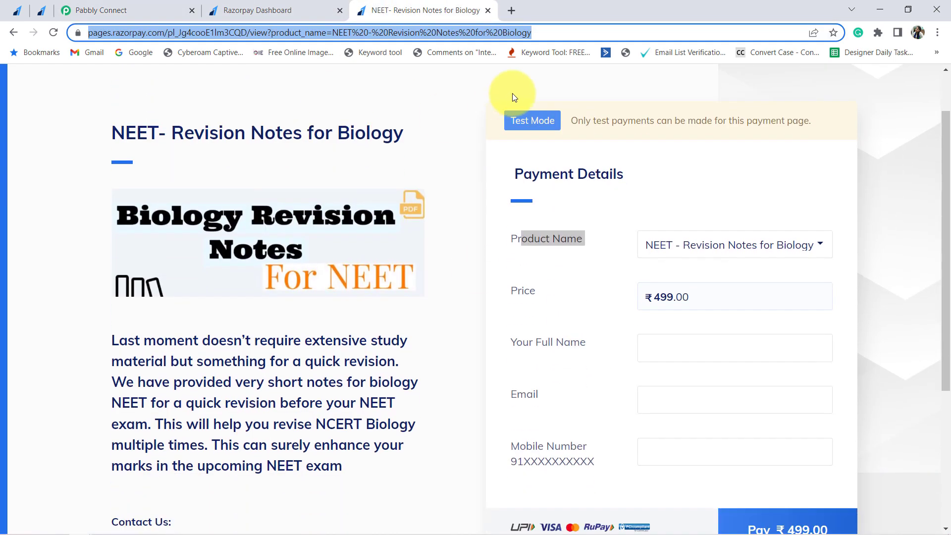
pyautogui.press('F5')
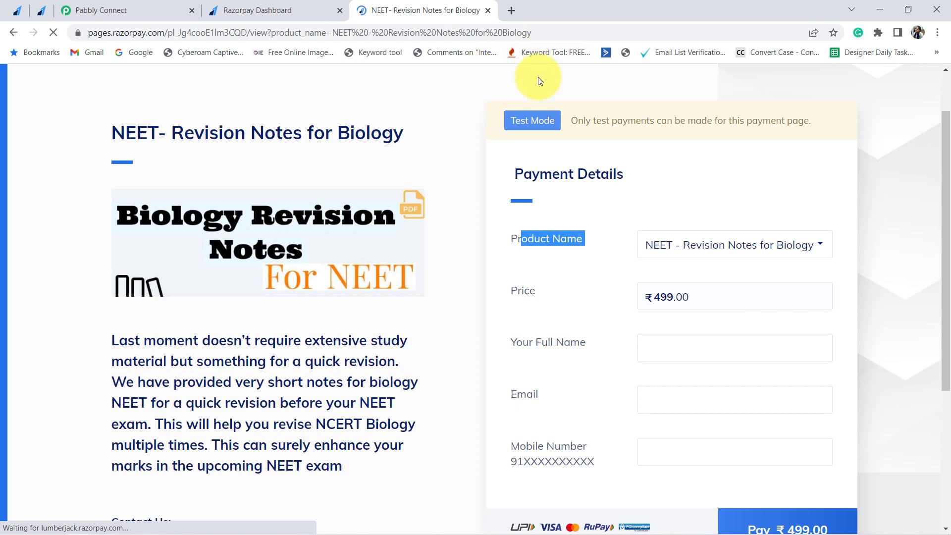
pyautogui.scroll(-2, 632, 319)
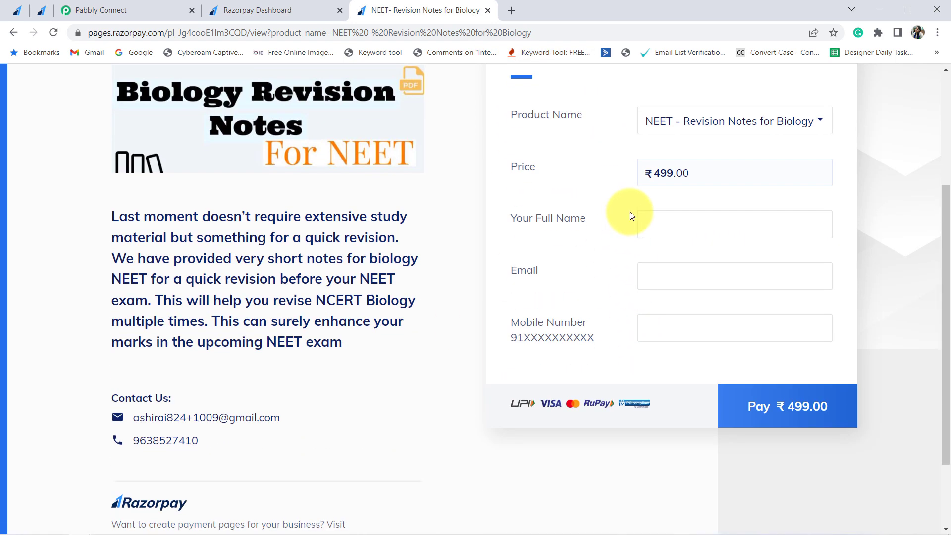
pyautogui.scroll(1, 632, 215)
pyautogui.click(639, 271)
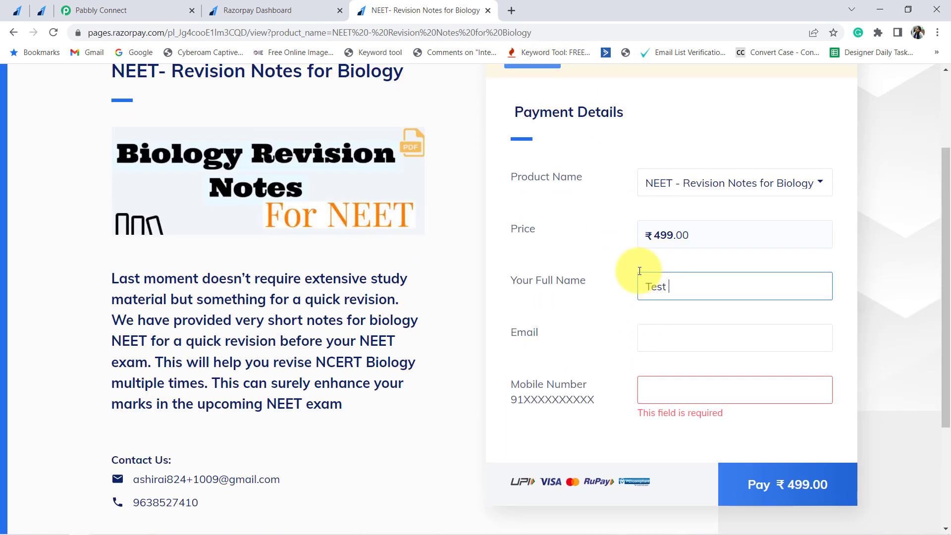
# - Enter the buyer's e-mail and mobile number, then submit the ₹499.00 test payment
pyautogui.press('Tab')
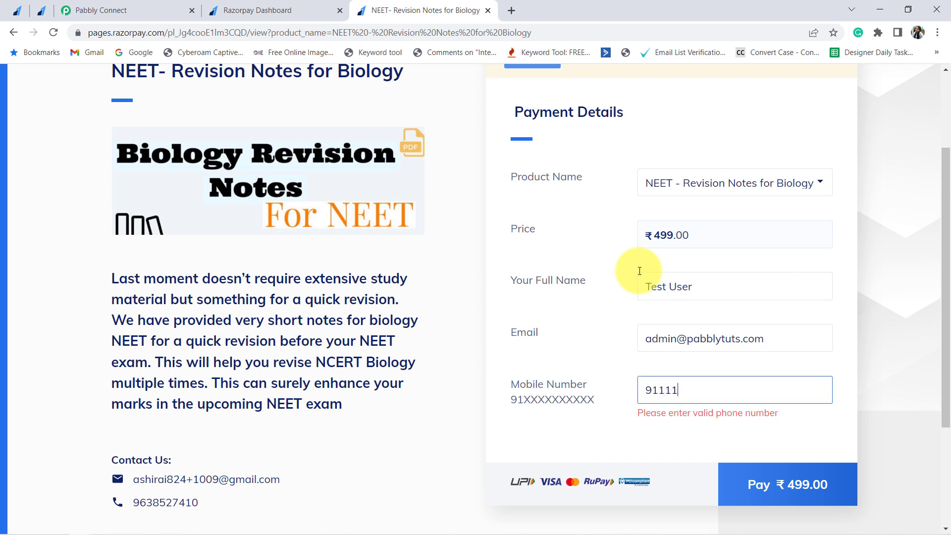
pyautogui.write('11111')
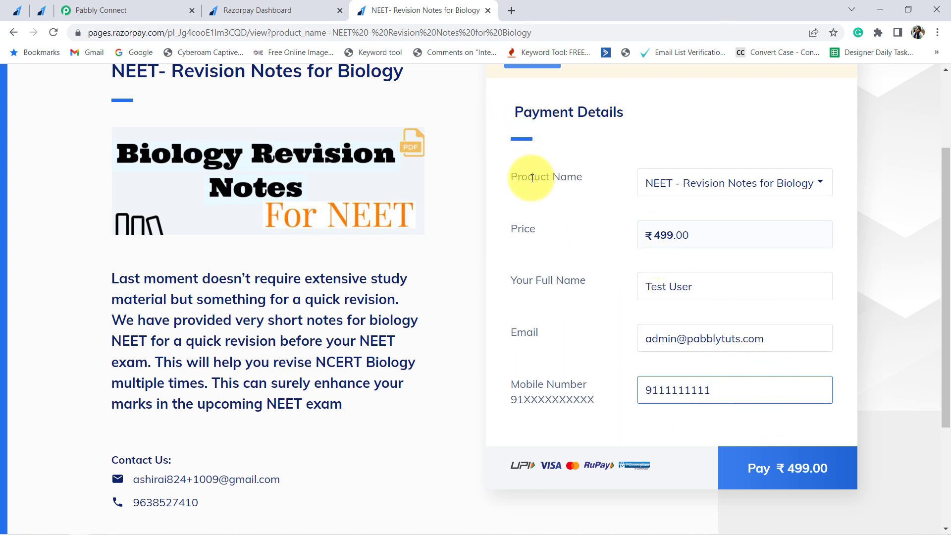
pyautogui.moveTo(532, 178); pyautogui.dragTo(587, 178)
pyautogui.moveTo(518, 229); pyautogui.dragTo(554, 233)
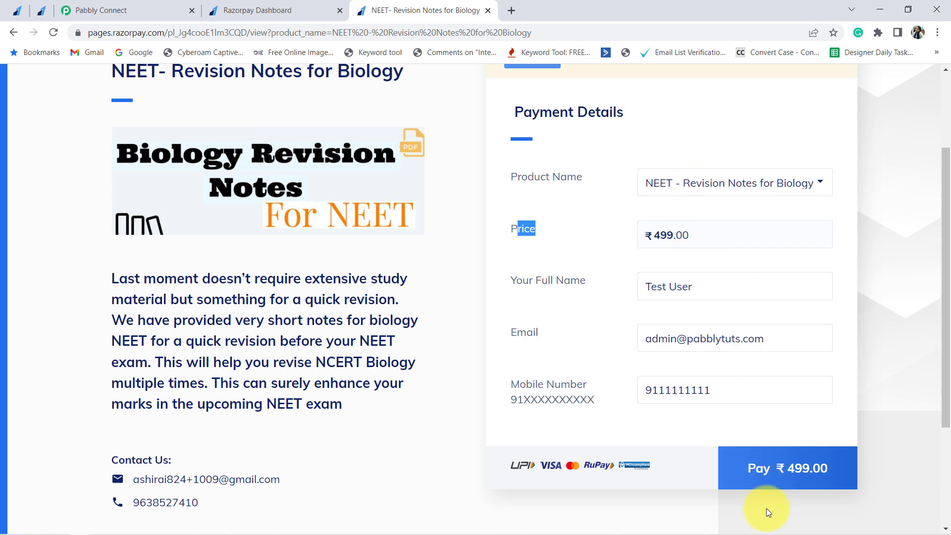
pyautogui.click(764, 473)
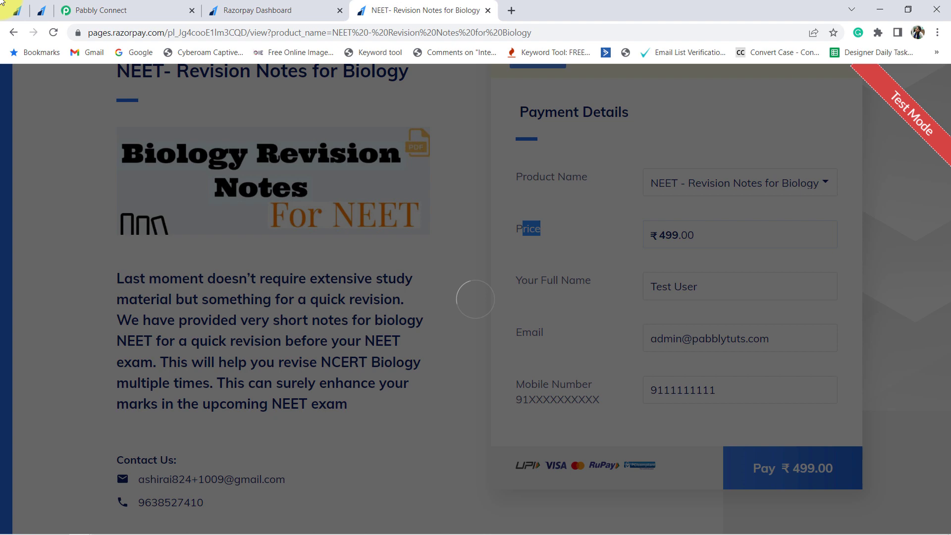
# - Copy the Mastercard domestic test card number from Razorpay Docs and return to checkout
pyautogui.click(17, 10)
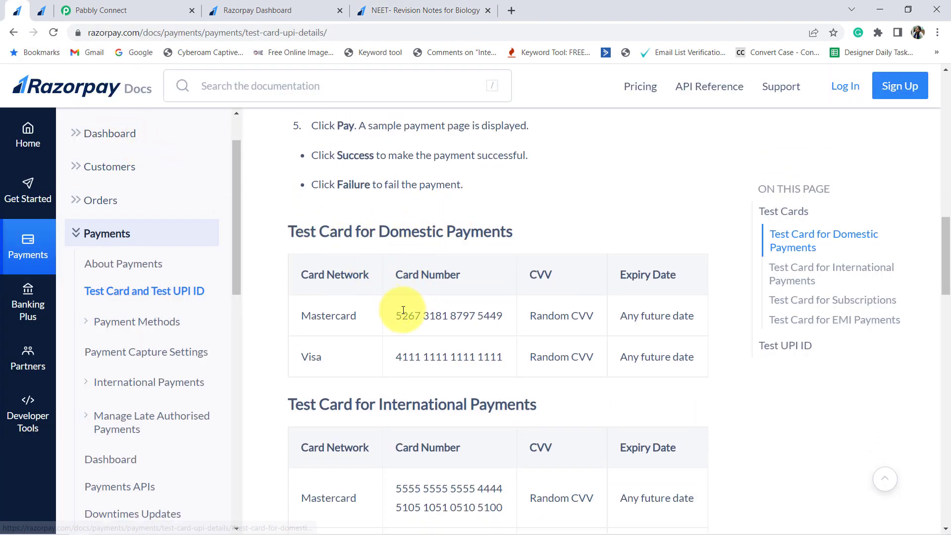
pyautogui.tripleClick(406, 310)
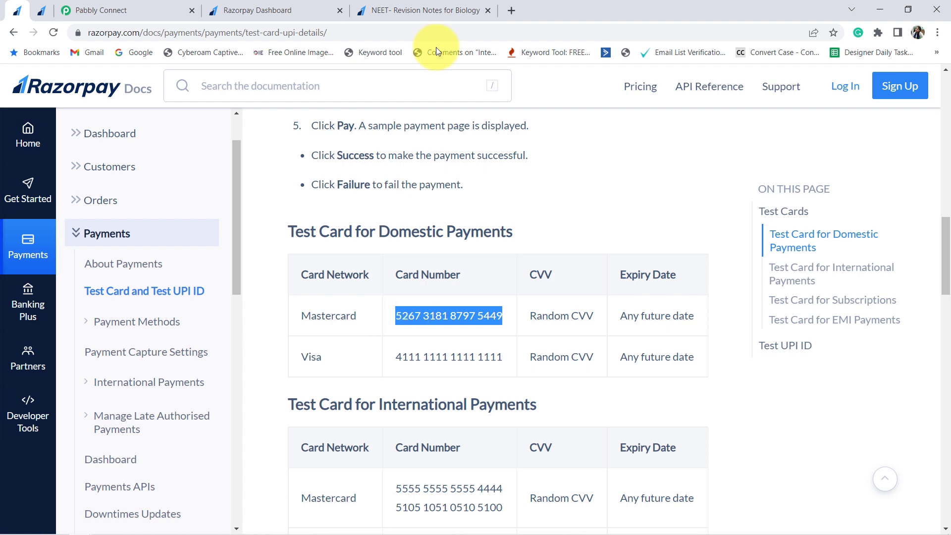
pyautogui.click(436, 10)
pyautogui.scroll(-4, 446, 297)
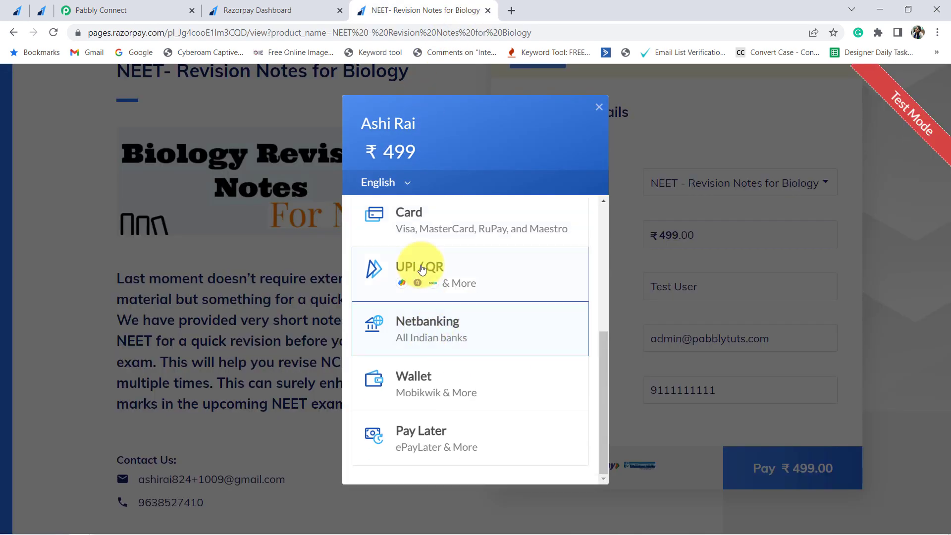
pyautogui.click(416, 238)
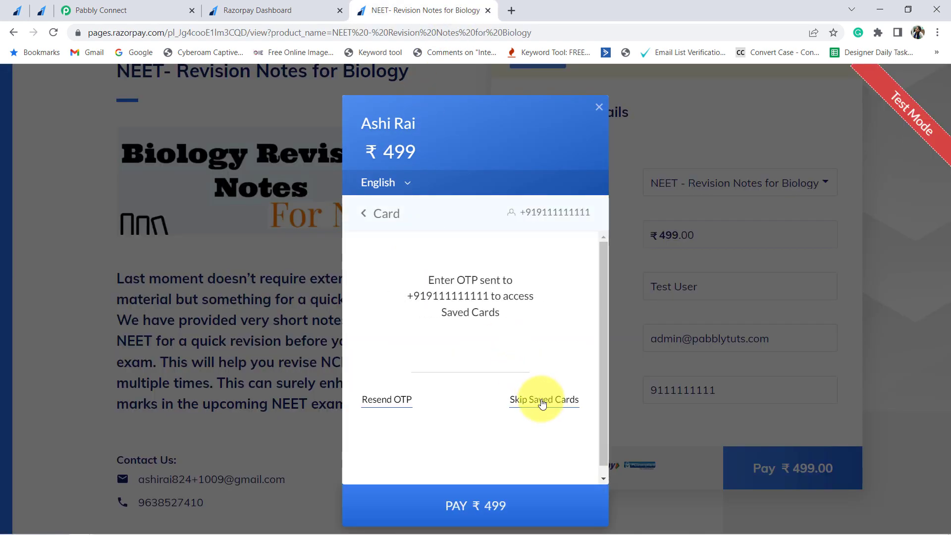
pyautogui.click(542, 404)
pyautogui.write('5267318187975449')
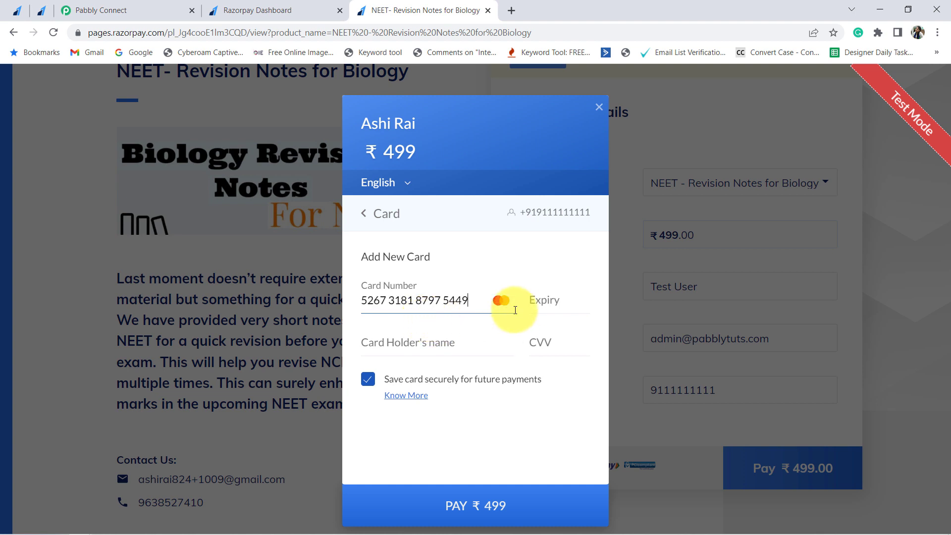
pyautogui.click(547, 300)
pyautogui.click(583, 335)
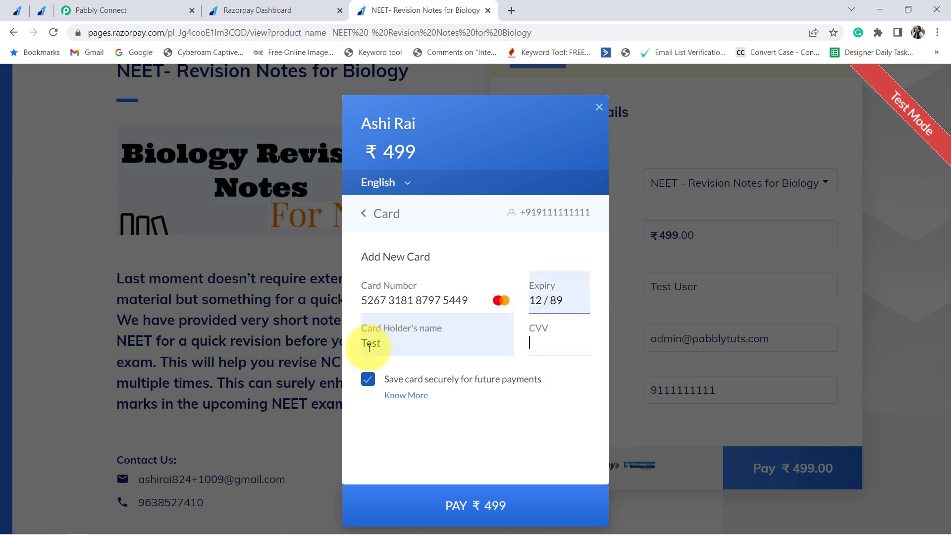
pyautogui.click(407, 341)
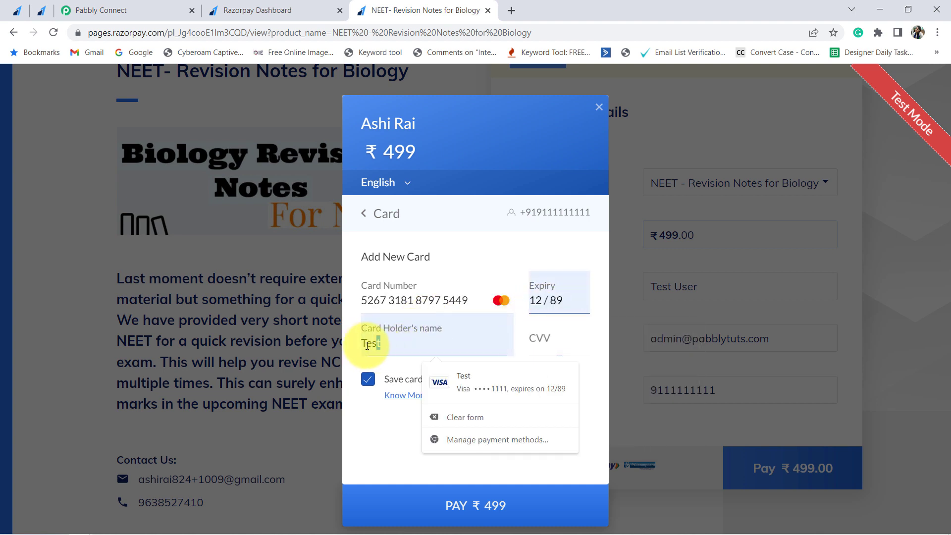
pyautogui.click(541, 338)
pyautogui.write('123')
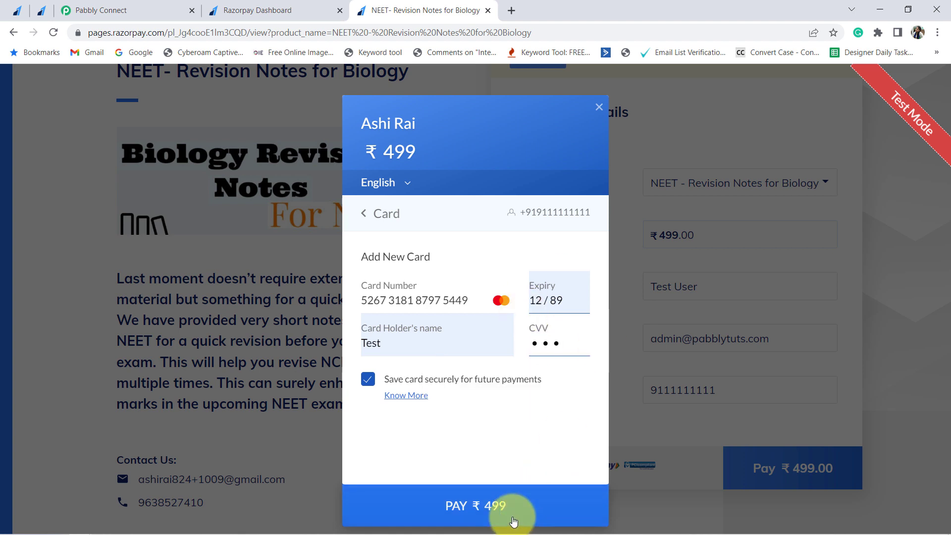
# - Submit the ₹499 payment without saving the card and make the demo bank payment succeed
pyautogui.click(477, 506)
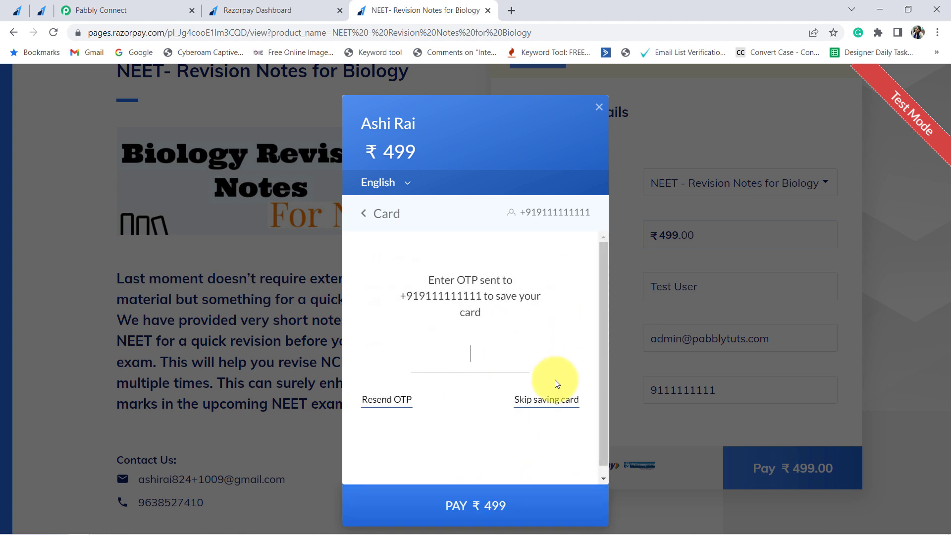
pyautogui.click(545, 402)
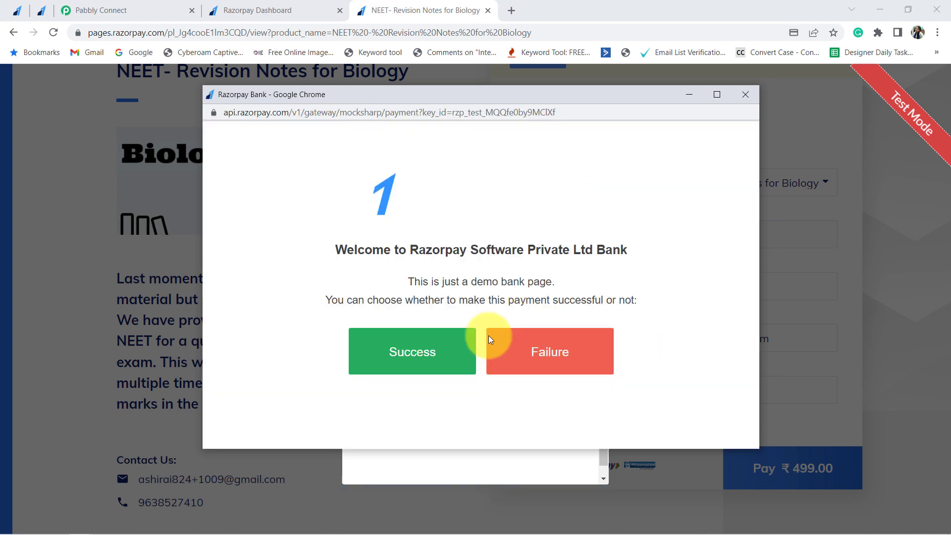
pyautogui.click(395, 353)
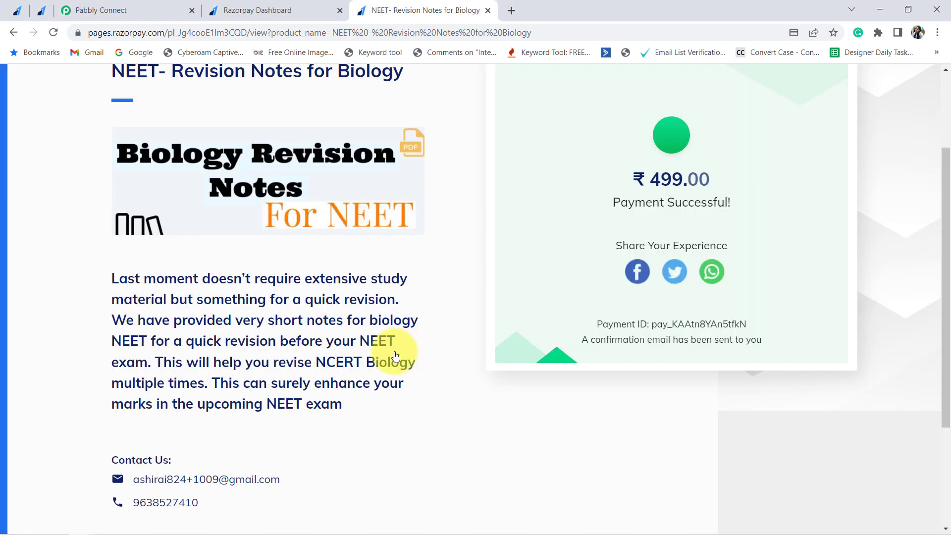
pyautogui.moveTo(619, 198); pyautogui.dragTo(712, 210)
# - Review the Payment Captured response: Amount 49900, Currency INR, Status captured, Method card
pyautogui.click(139, 11)
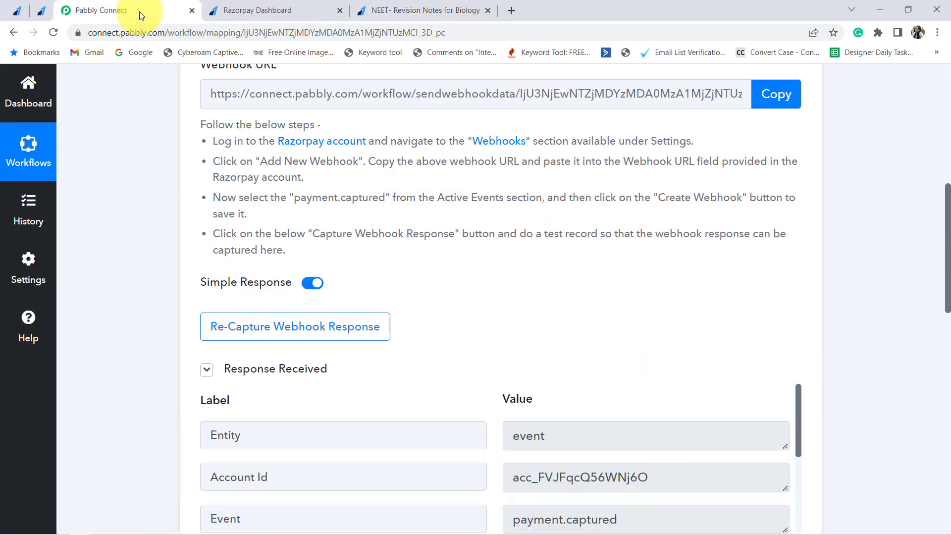
pyautogui.scroll(-5, 171, 238)
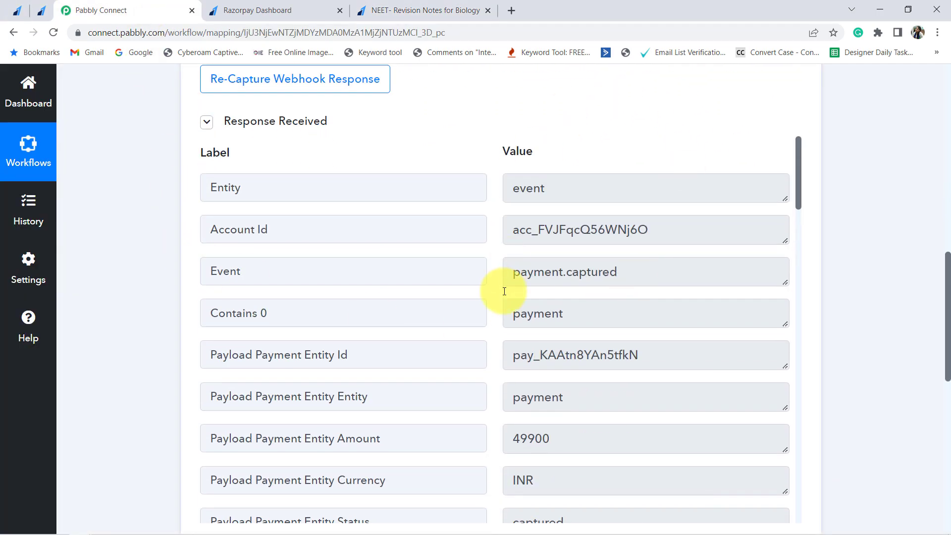
pyautogui.scroll(10, 493, 291)
pyautogui.scroll(1, 397, 199)
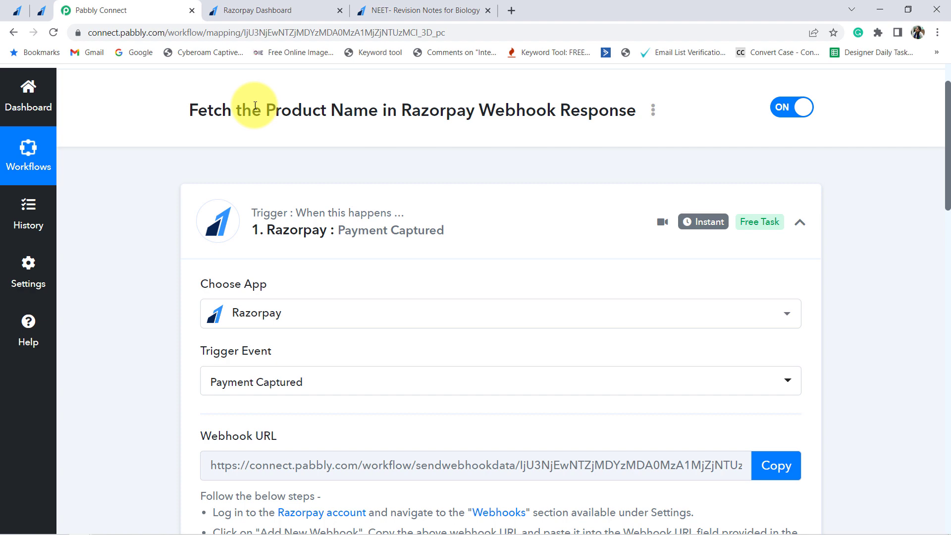
pyautogui.moveTo(213, 110); pyautogui.dragTo(590, 197)
pyautogui.scroll(-15, 590, 197)
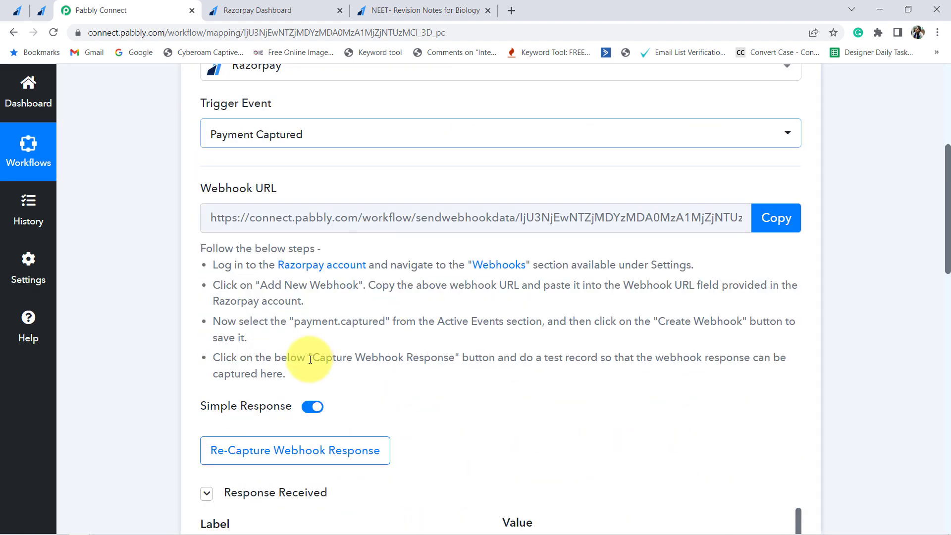
pyautogui.scroll(-5, 690, 141)
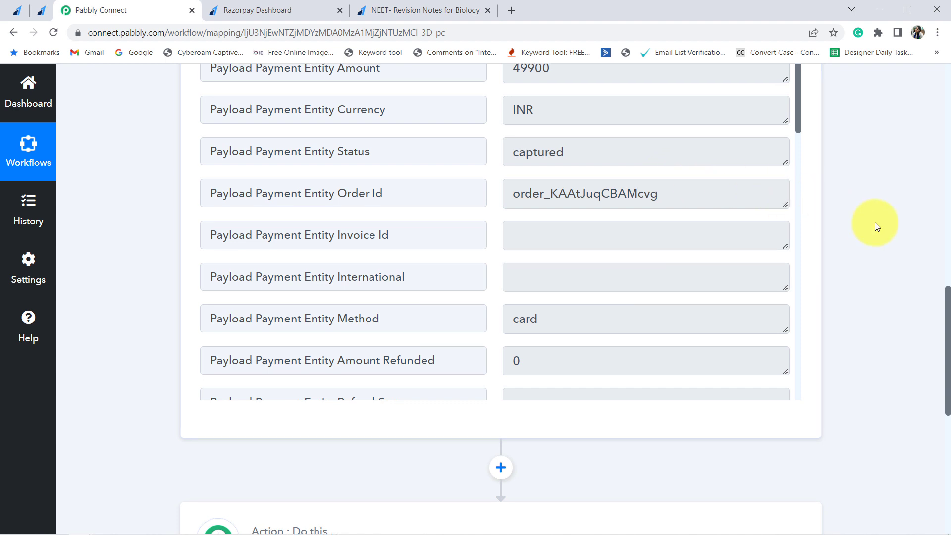
pyautogui.scroll(1, 934, 223)
pyautogui.scroll(-4, 616, 245)
pyautogui.scroll(-9, 571, 185)
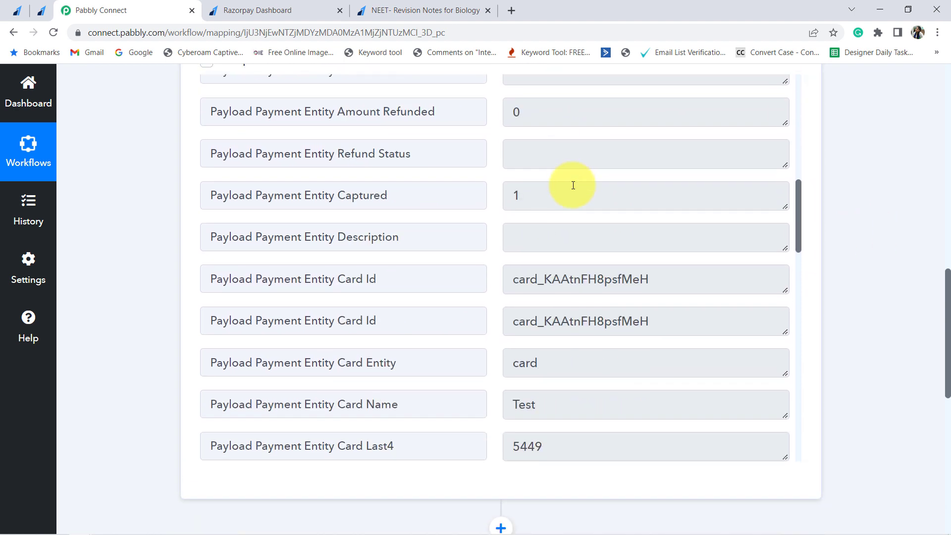
# - Highlight the captured card's last four digits, card holder name, customer e-mail and contact number
pyautogui.click(564, 185)
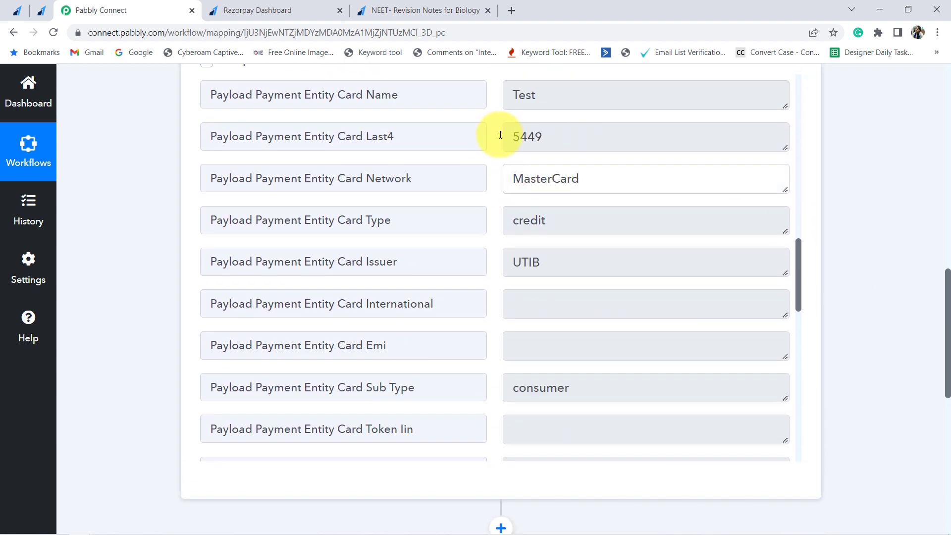
pyautogui.moveTo(526, 136); pyautogui.dragTo(573, 195)
pyautogui.scroll(-9, 572, 195)
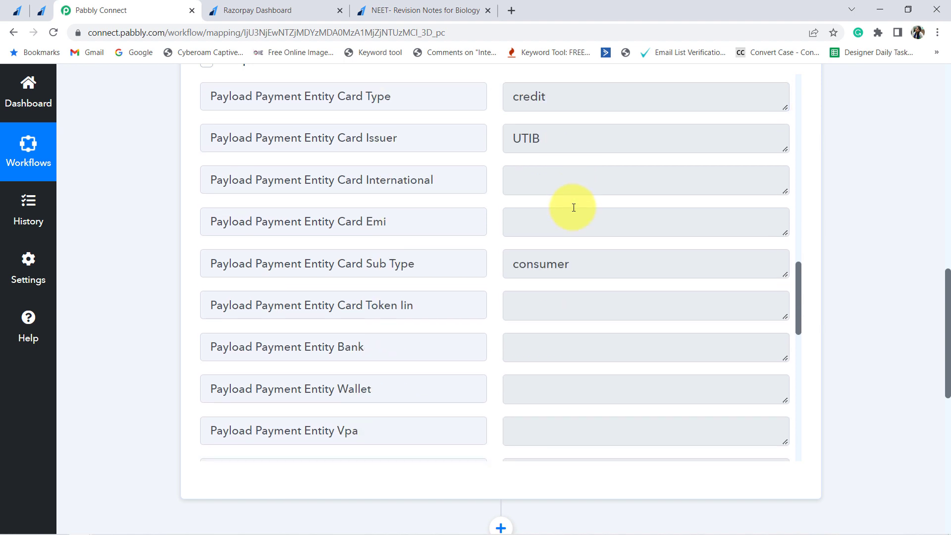
pyautogui.moveTo(633, 169); pyautogui.dragTo(540, 166)
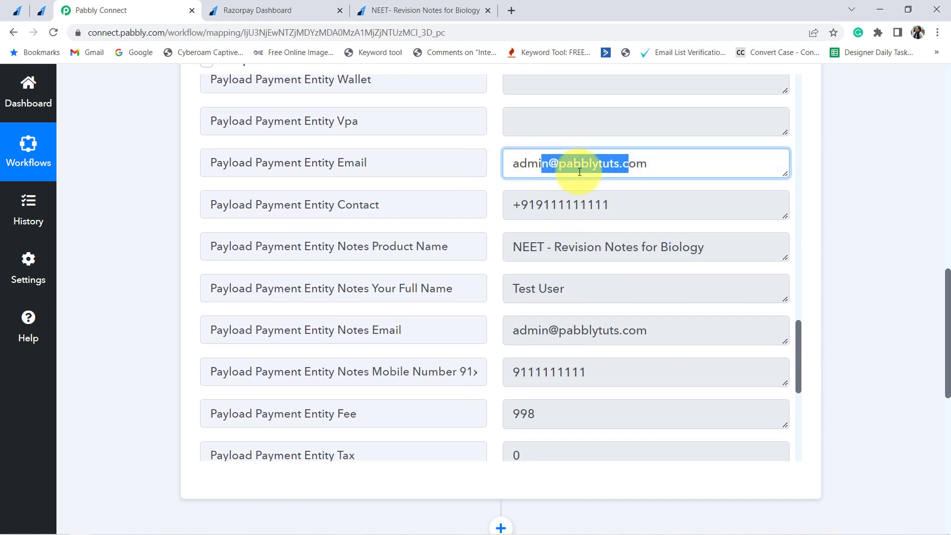
pyautogui.moveTo(614, 206); pyautogui.dragTo(516, 206)
pyautogui.click(518, 206)
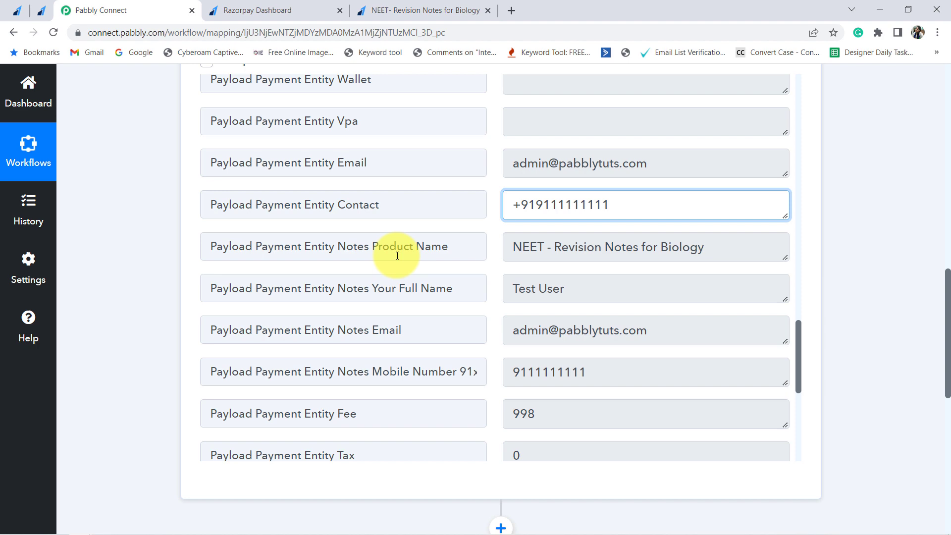
# - Highlight the Notes Product Name field holding NEET - Revision Notes for Biology
pyautogui.moveTo(390, 248); pyautogui.dragTo(663, 260)
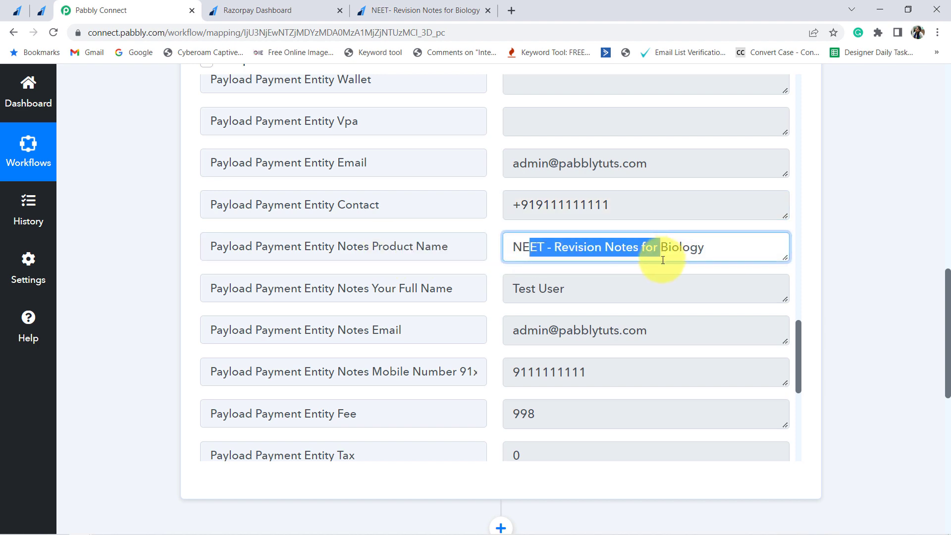
pyautogui.scroll(12, 637, 278)
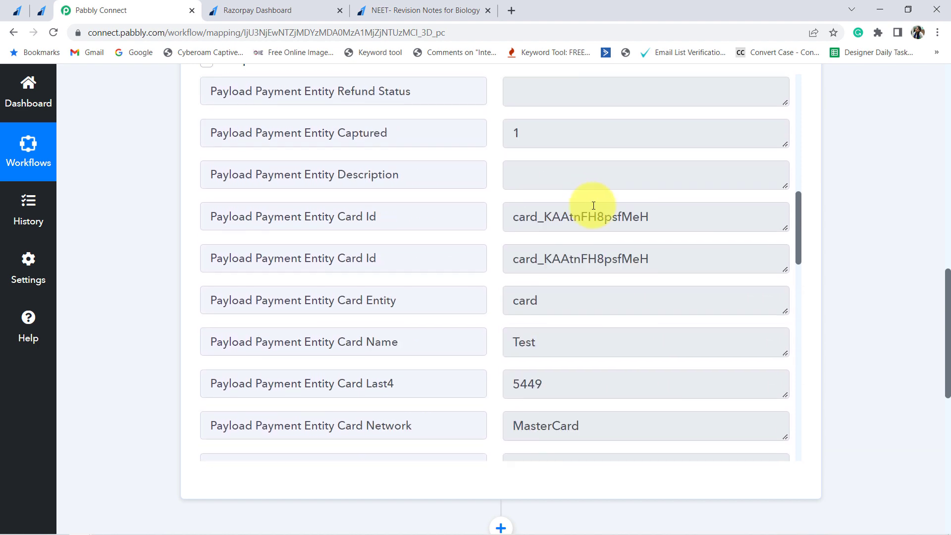
pyautogui.scroll(-12, 594, 205)
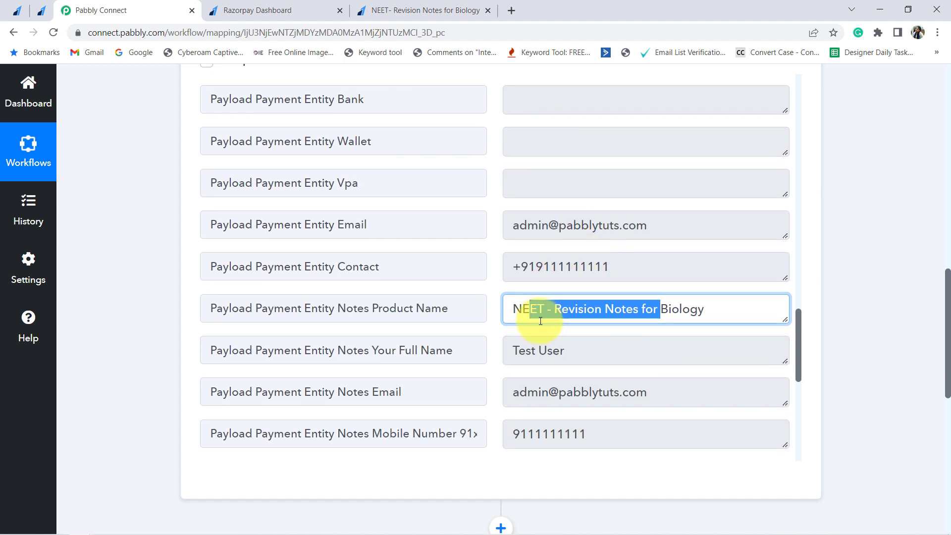
pyautogui.click(520, 309)
pyautogui.moveTo(520, 309); pyautogui.dragTo(720, 312)
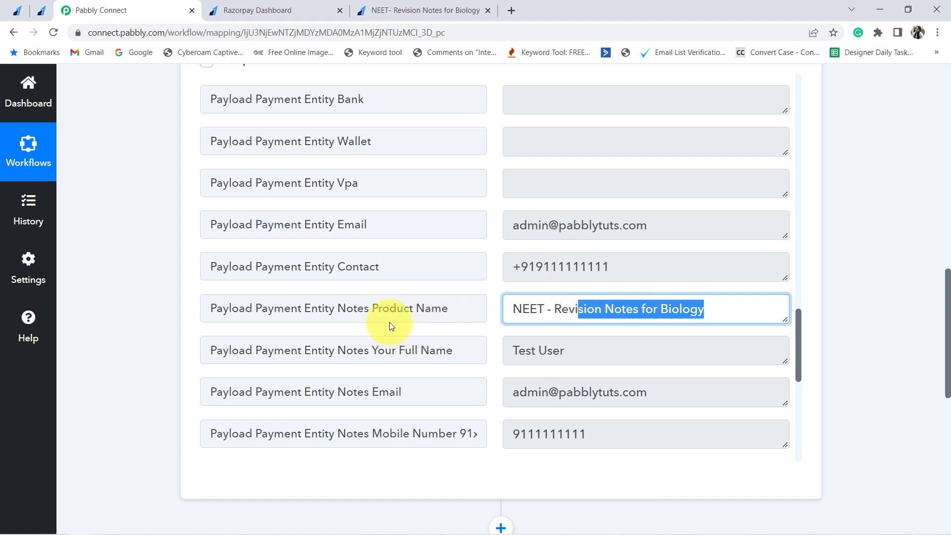
pyautogui.moveTo(390, 311); pyautogui.dragTo(449, 311)
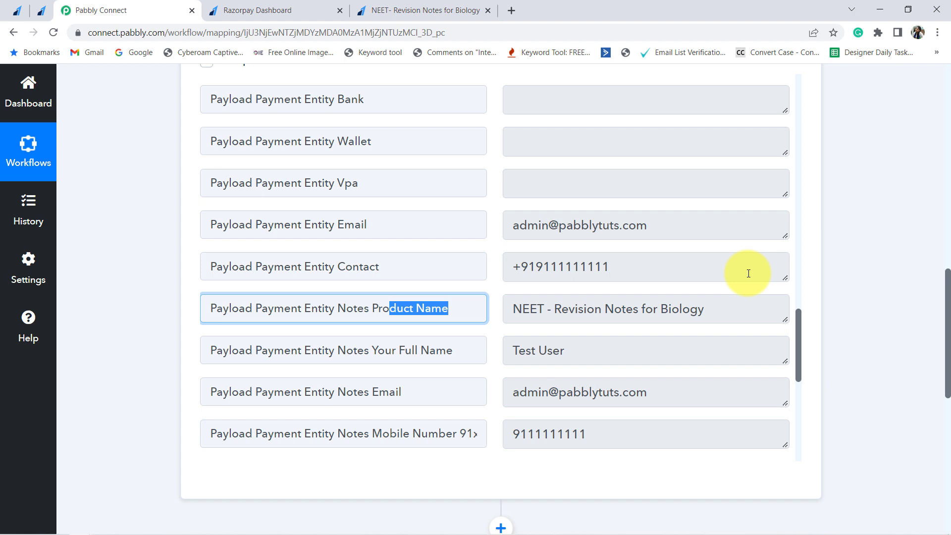
pyautogui.scroll(-4, 697, 370)
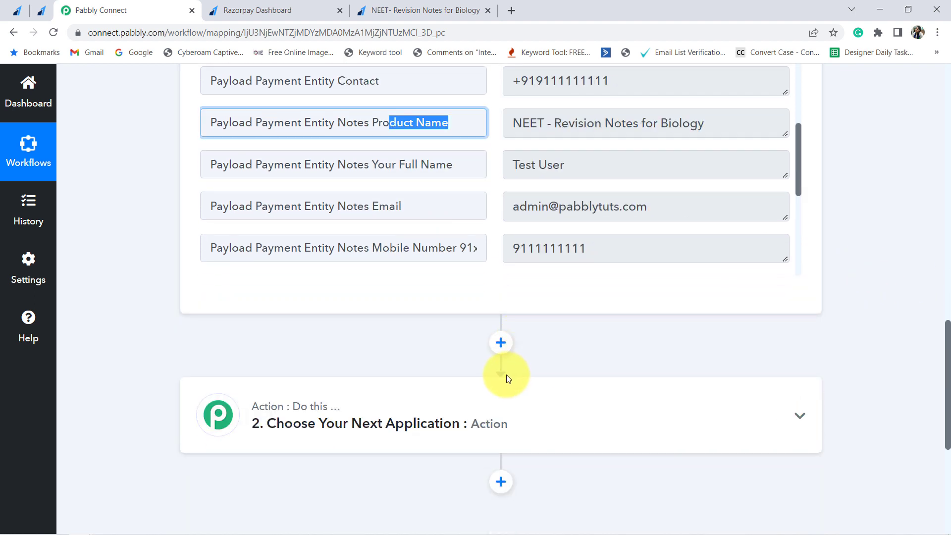
pyautogui.scroll(1, 530, 211)
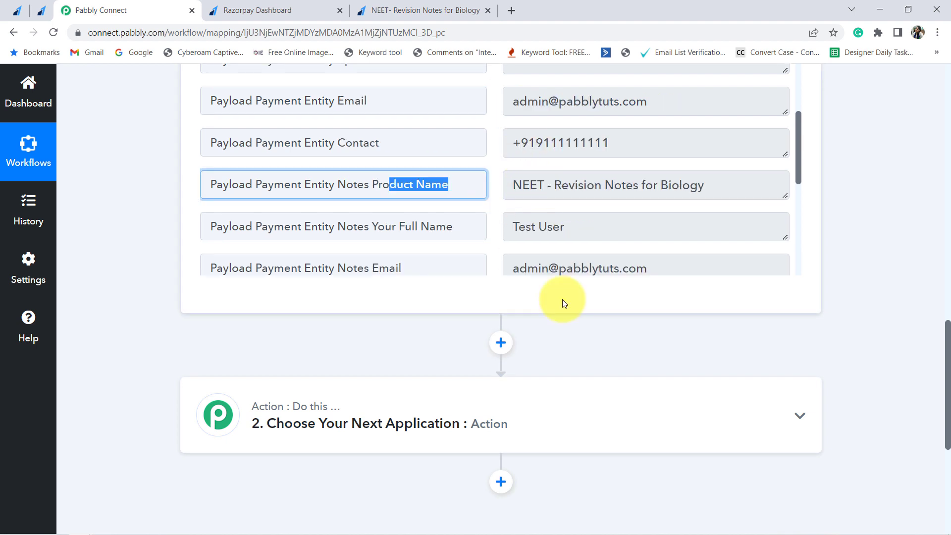